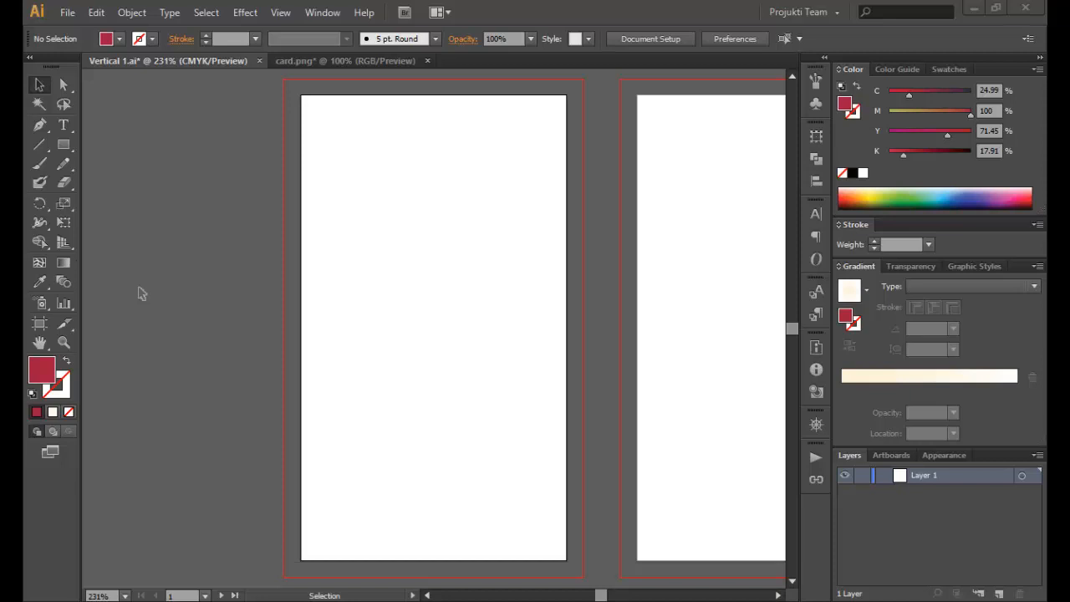
- Draw a rectangle covering the first artboard out to its bleed edges and fill it with the cream-to-white radial gradient swatch
{"action": "left_click", "coordinate": [63, 143]}
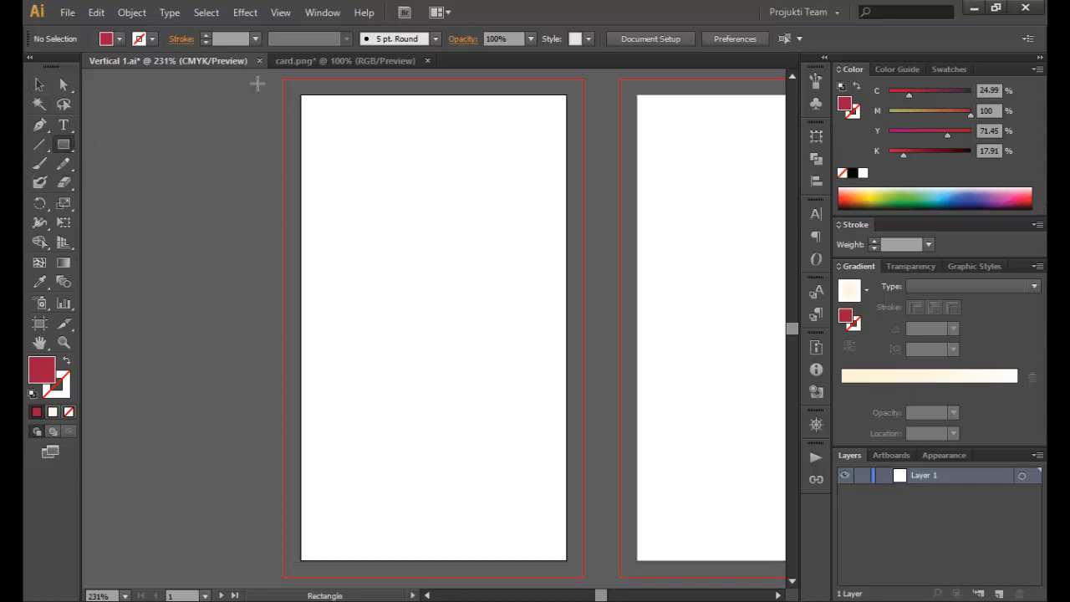
{"action": "left_click_drag", "start_coordinate": [284, 80], "coordinate": [583, 577]}
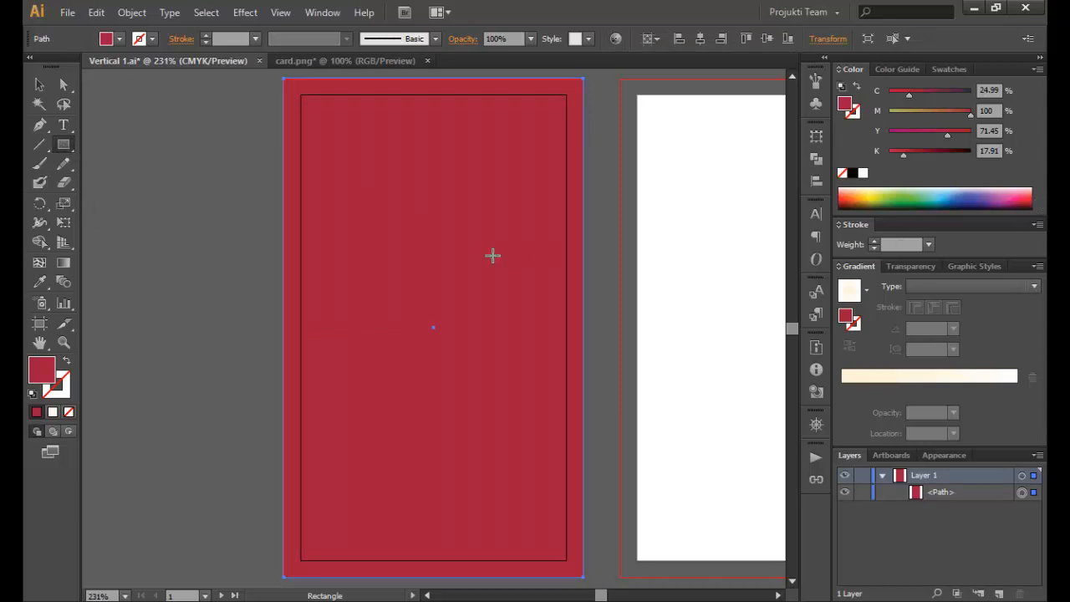
{"action": "left_click", "coordinate": [946, 68]}
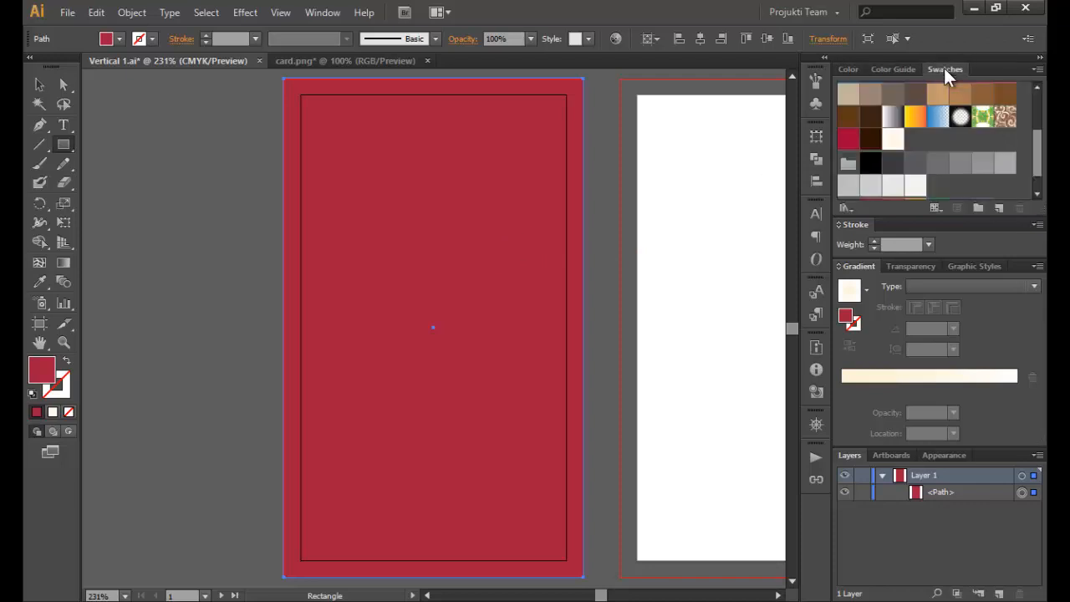
{"action": "left_click", "coordinate": [893, 140]}
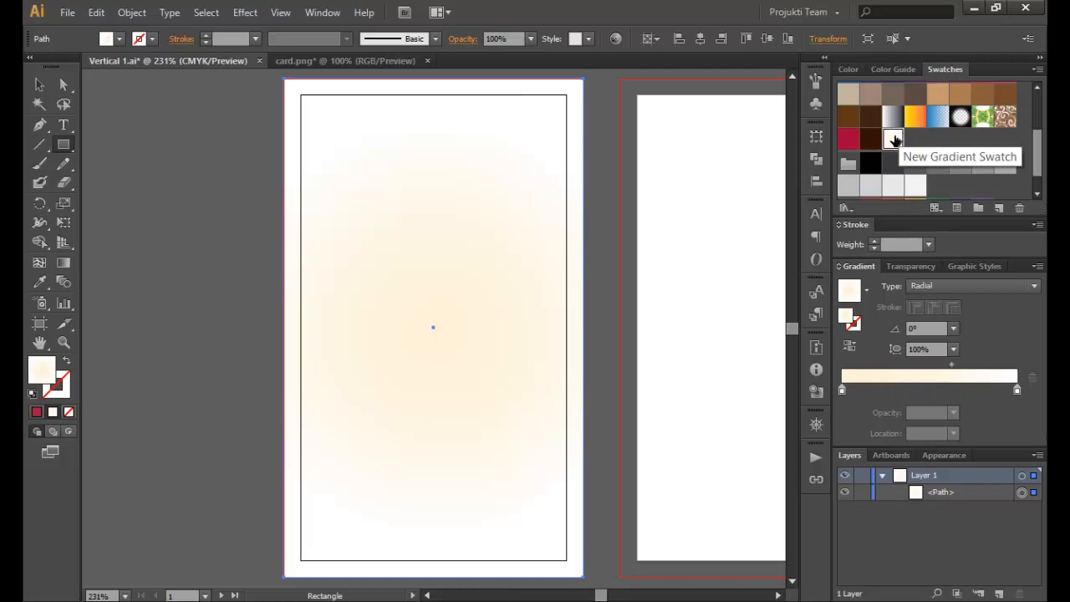
- Check the CMYK values of the starting and ending colour stops of the rectangle's radial gradient
{"action": "left_click", "coordinate": [853, 69]}
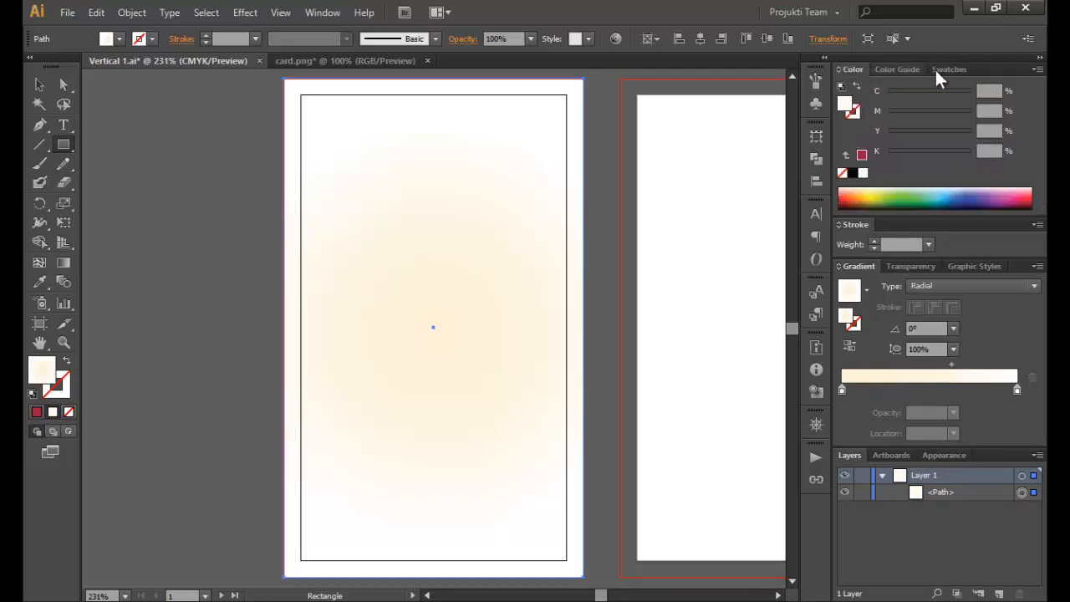
{"action": "left_click", "coordinate": [842, 389]}
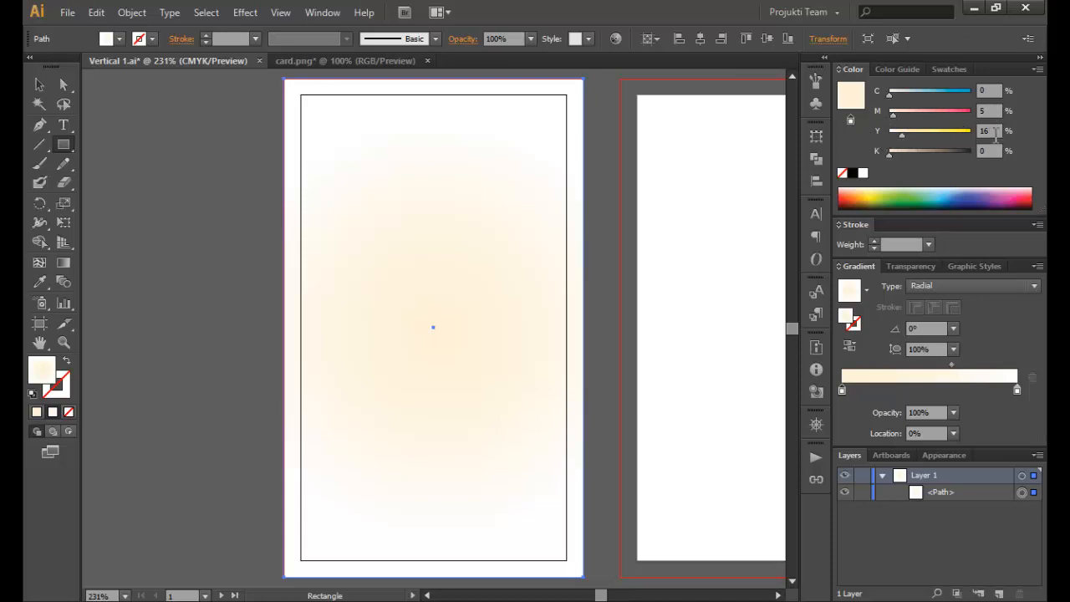
{"action": "left_click", "coordinate": [1019, 392]}
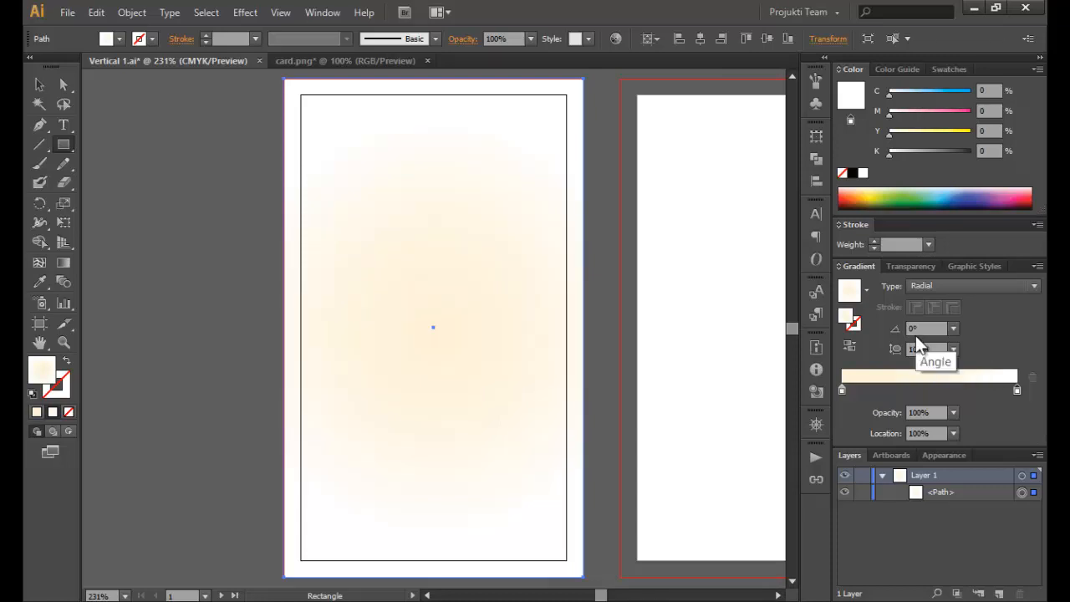
- Try the tan swatch on the gradient's starting colour stop and undo the change
{"action": "left_click", "coordinate": [946, 71]}
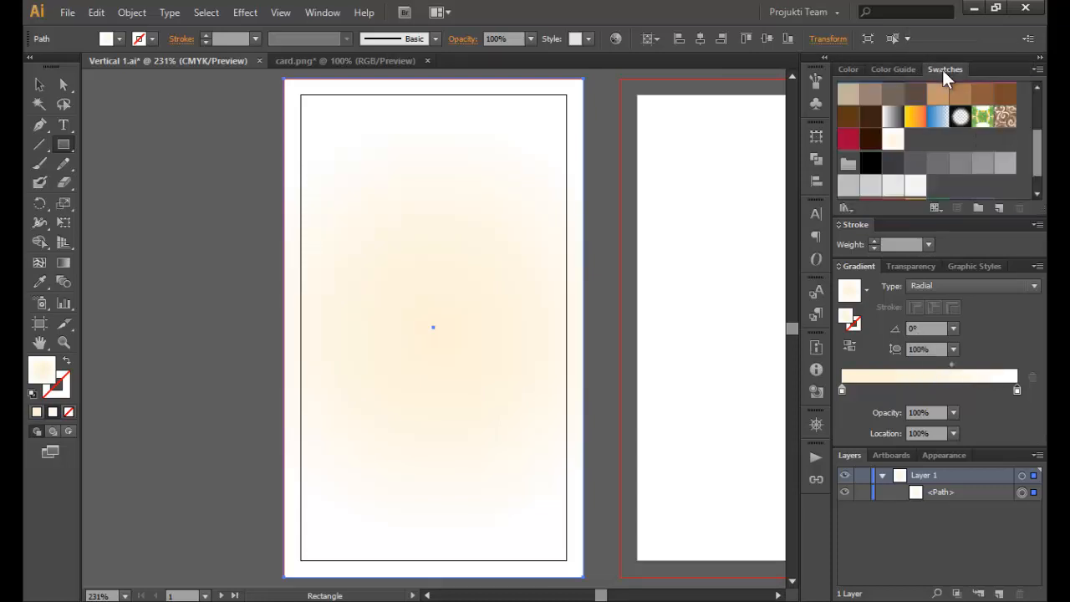
{"action": "left_click_drag", "start_coordinate": [939, 99], "coordinate": [844, 393]}
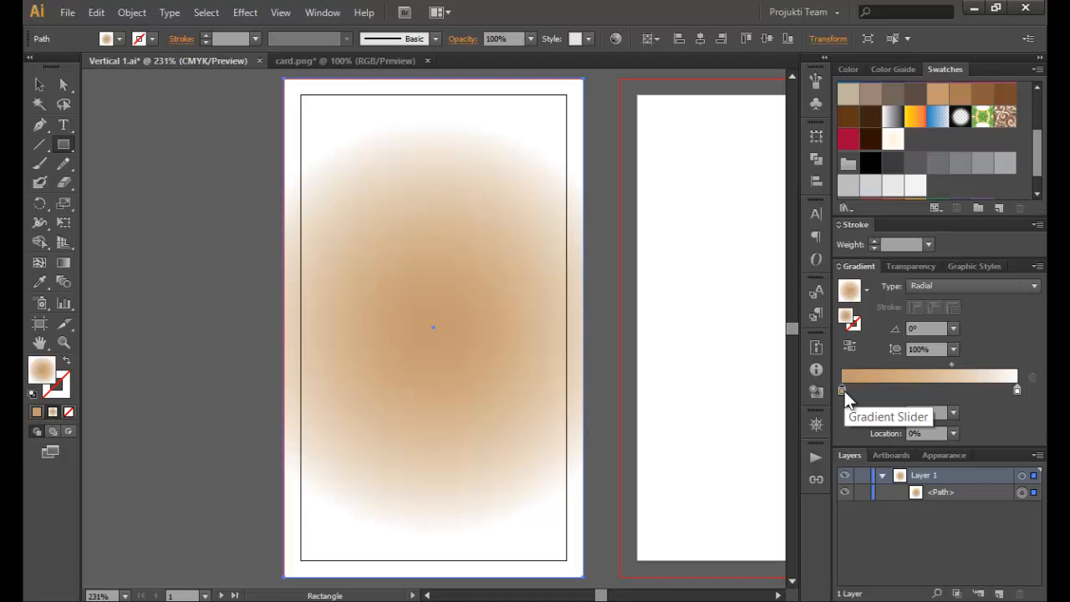
{"action": "key", "text": "ctrl+z"}
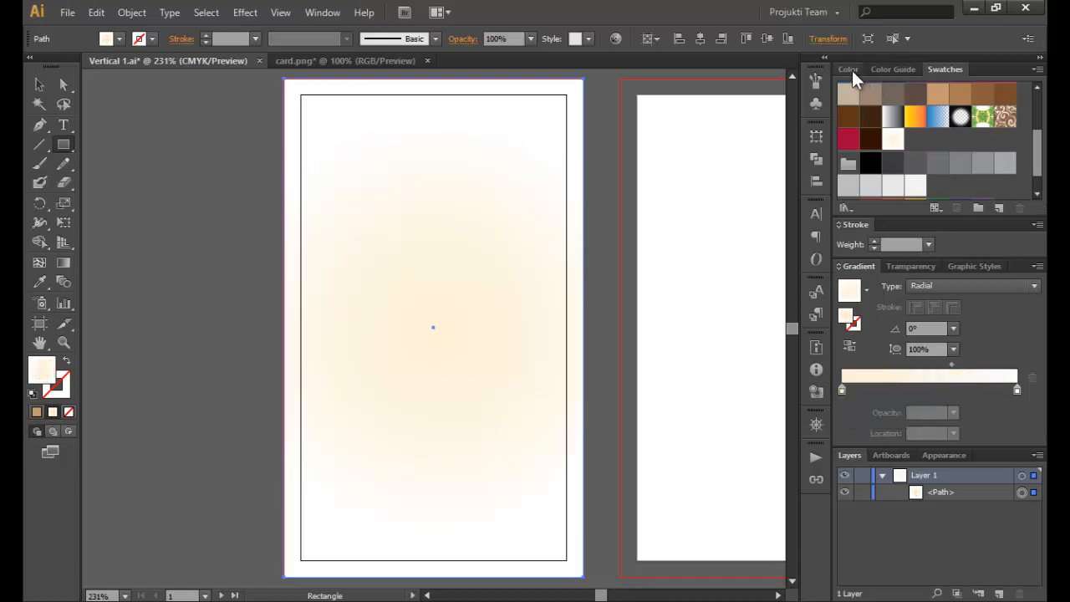
- Reapply the cream-to-white gradient swatch to the rectangle and review the colour mix of both its stops
{"action": "left_click", "coordinate": [891, 140]}
{"action": "left_click", "coordinate": [843, 70]}
{"action": "left_click", "coordinate": [842, 388]}
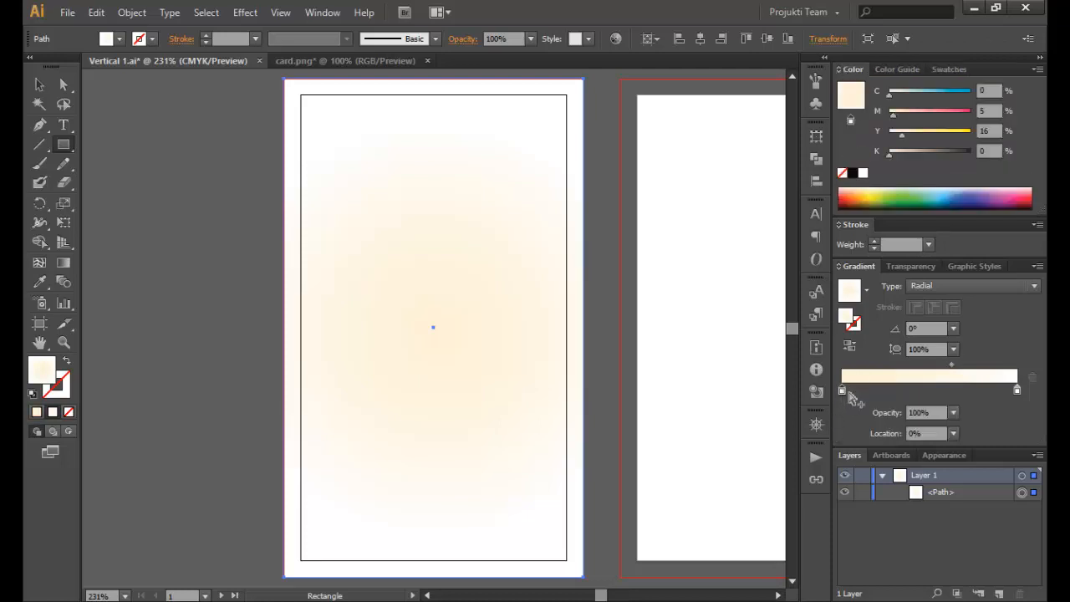
{"action": "left_click", "coordinate": [1016, 389]}
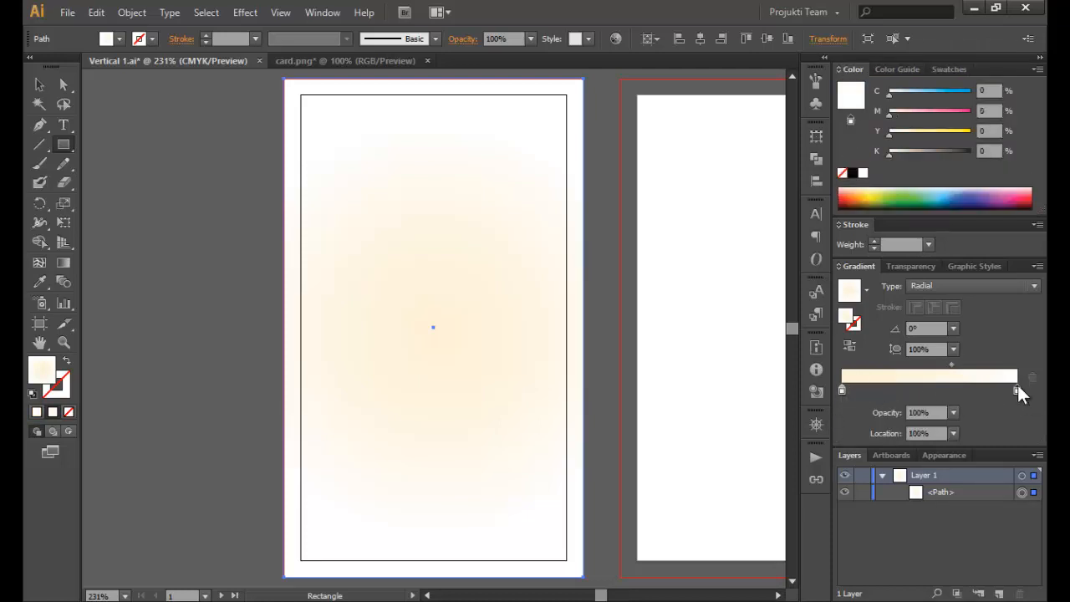
- Try reversing the rectangle's radial gradient and restore its original direction
{"action": "left_click", "coordinate": [855, 347]}
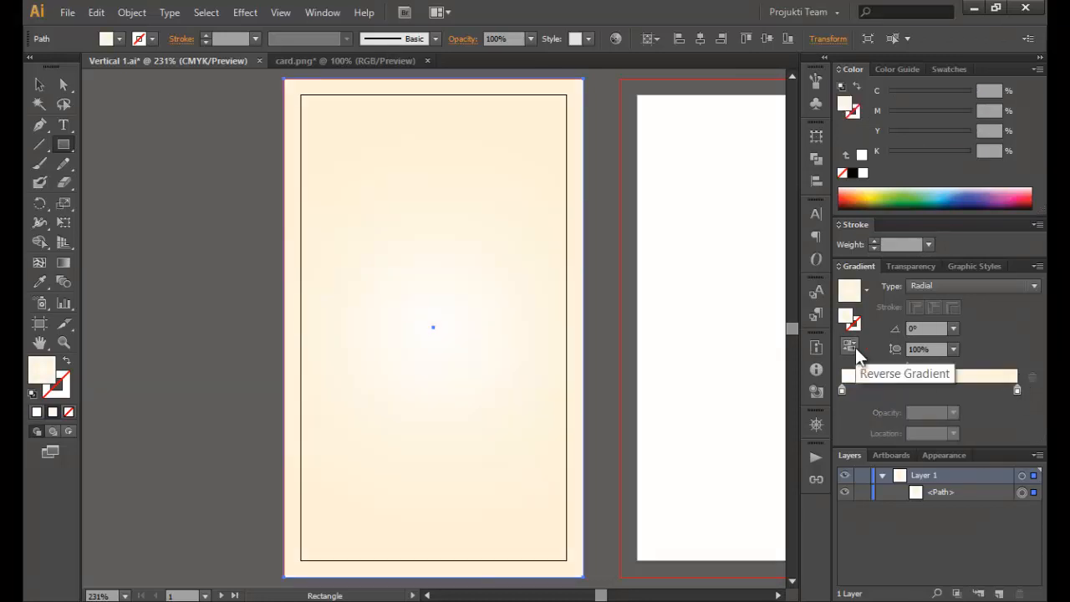
{"action": "left_click", "coordinate": [855, 348]}
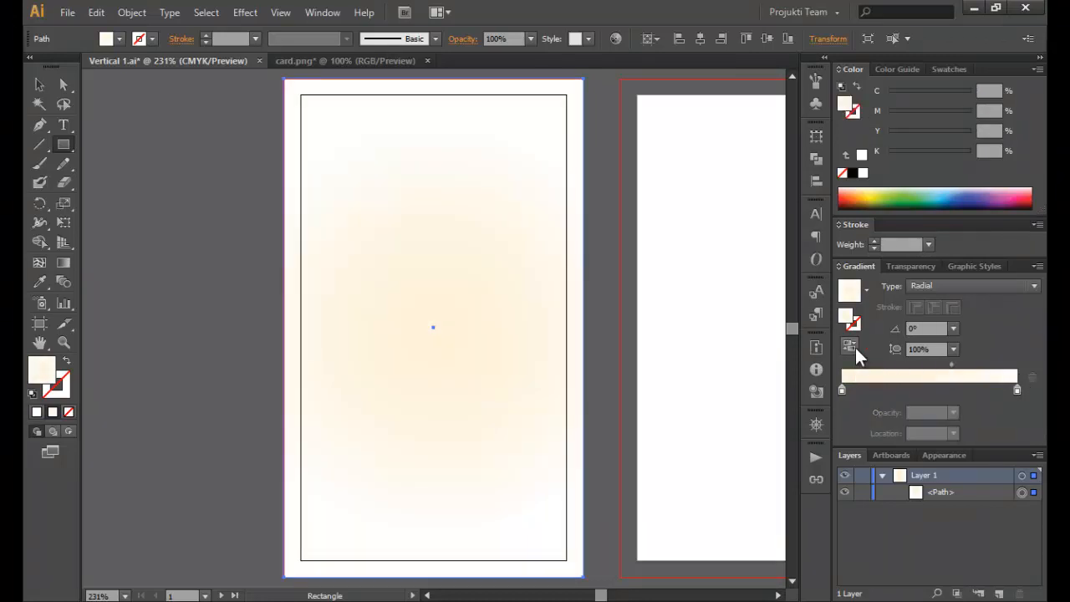
{"action": "left_click", "coordinate": [933, 281]}
{"action": "left_click", "coordinate": [935, 282]}
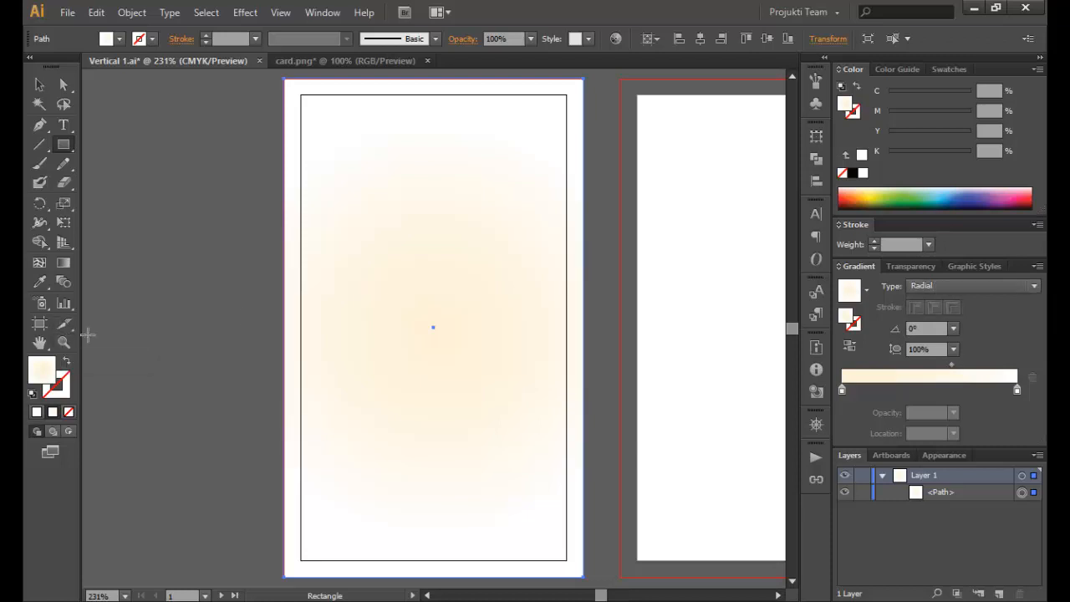
- Set the aspect ratio of the rectangle's radial gradient to 300%
{"action": "left_click", "coordinate": [953, 349]}
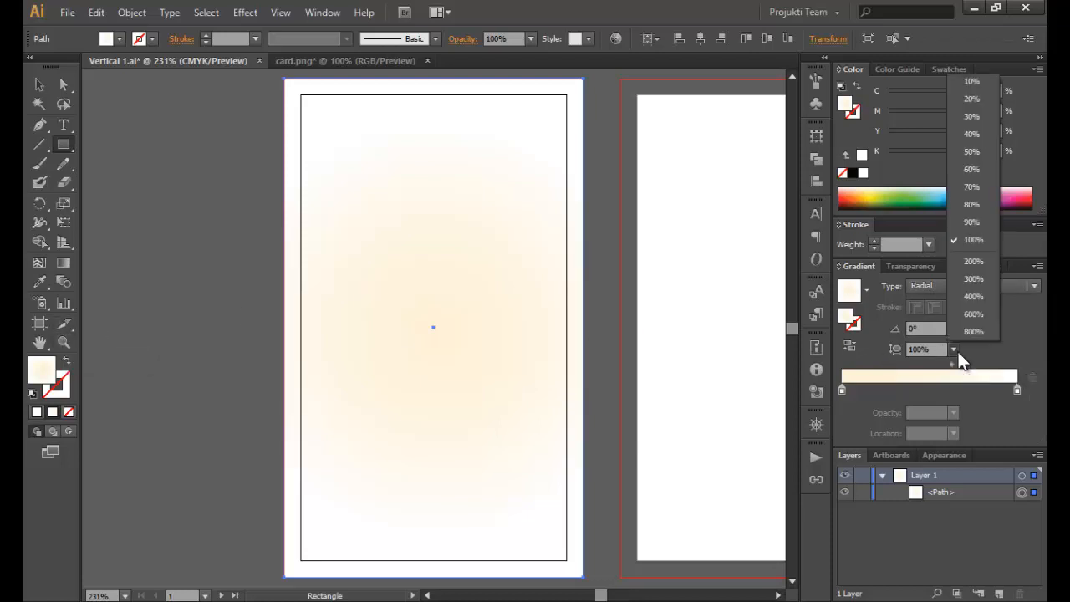
{"action": "left_click", "coordinate": [970, 276]}
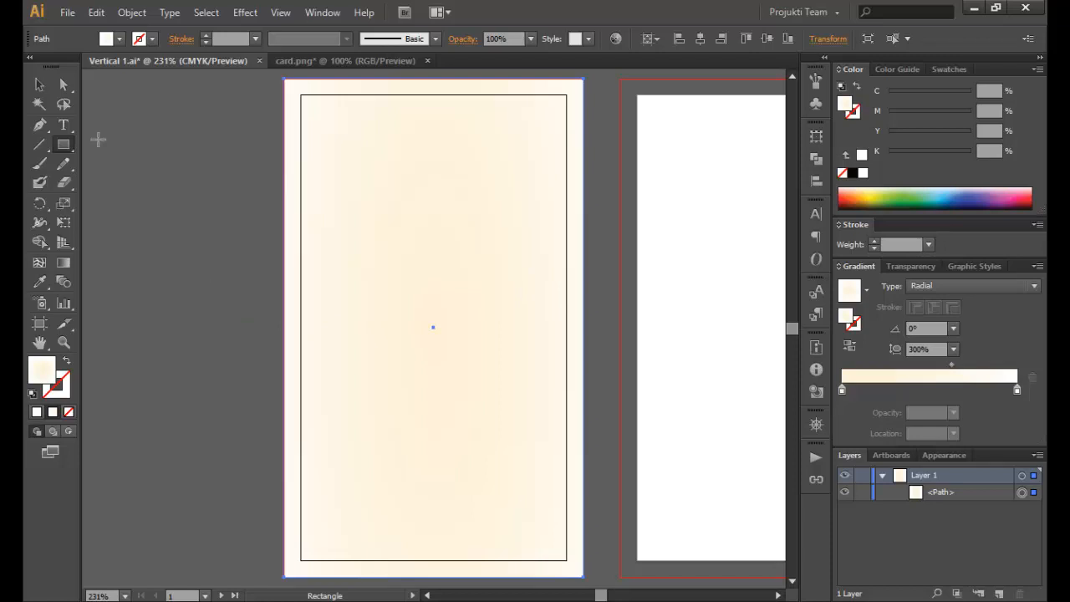
- Add a text frame in the upper part of the first card containing the word COMPANY
{"action": "left_click", "coordinate": [70, 126]}
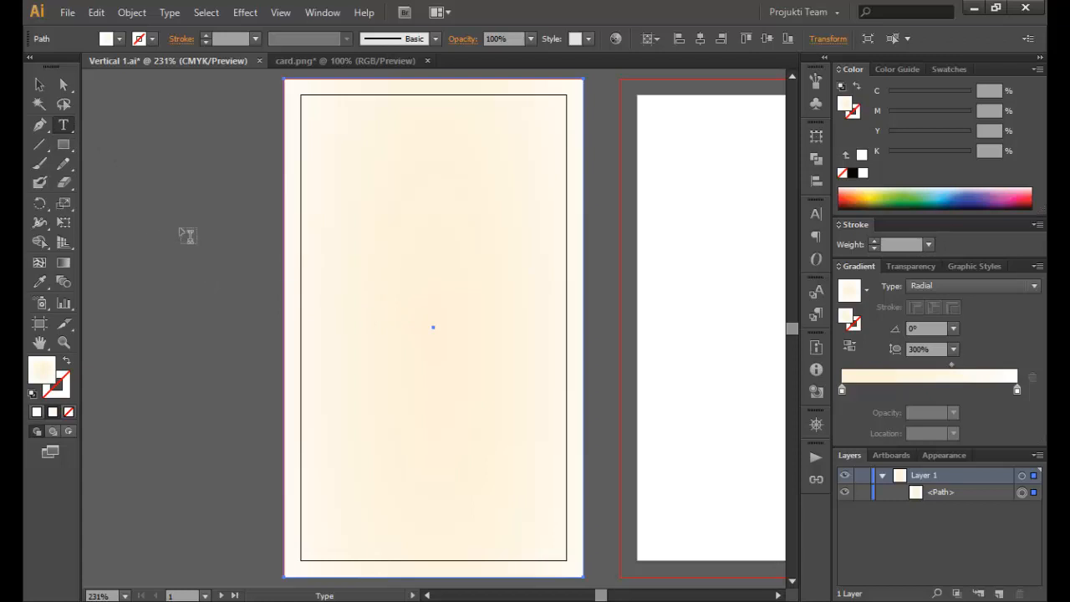
{"action": "left_click_drag", "start_coordinate": [394, 178], "coordinate": [543, 276]}
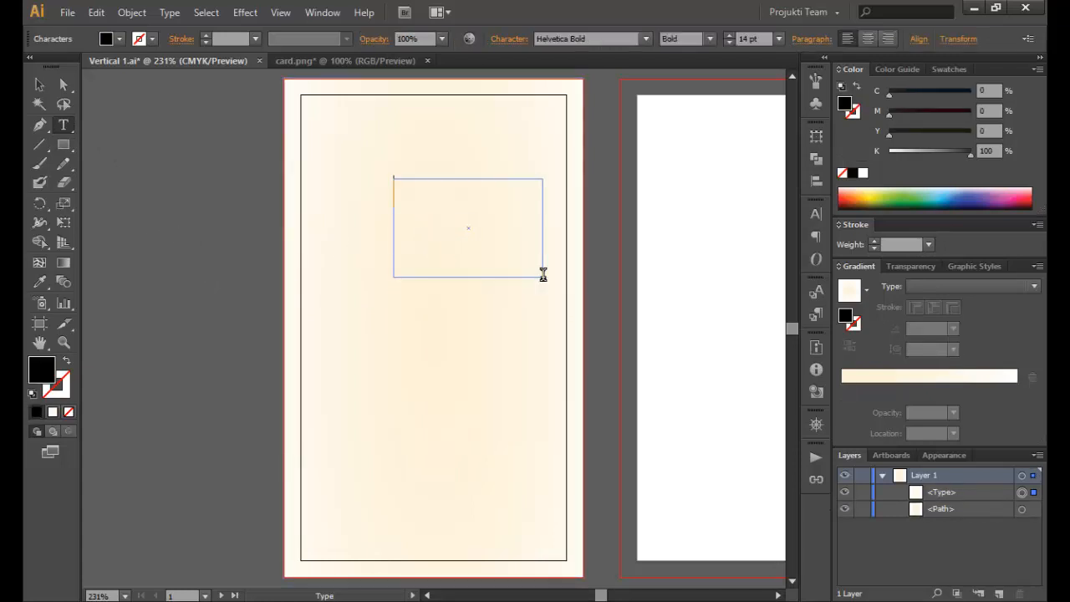
{"action": "type", "text": "COMPA"}
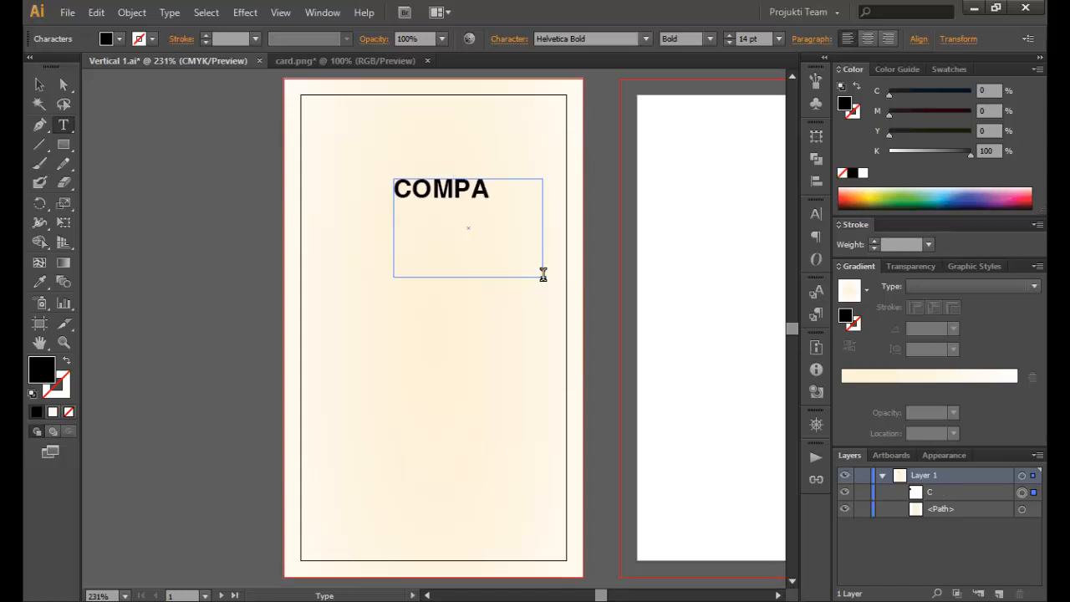
{"action": "type", "text": "NY"}
{"action": "left_click", "coordinate": [40, 84]}
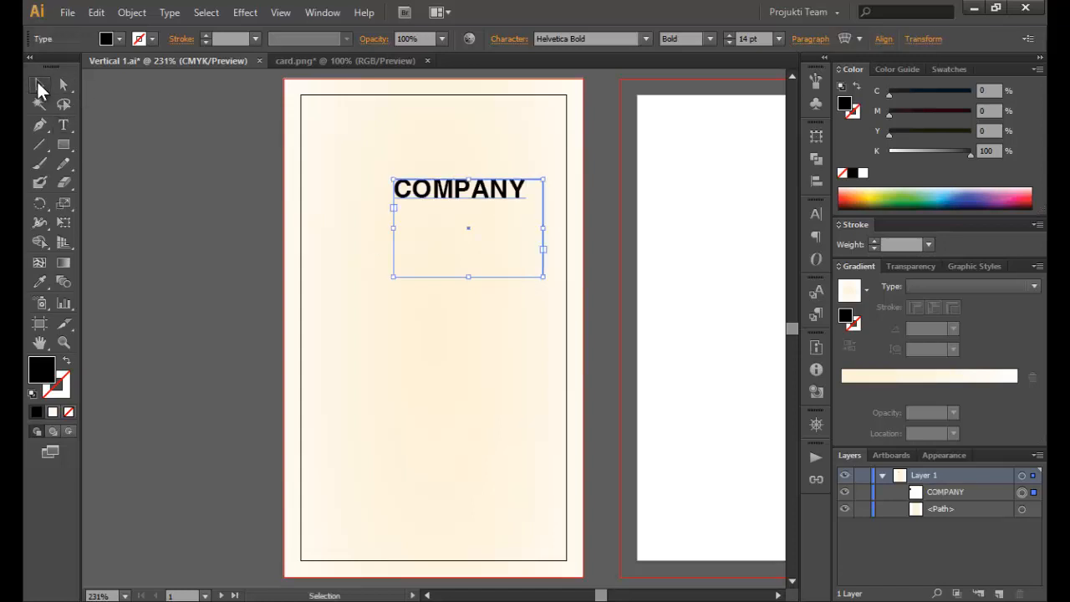
- Move the COMPANY text to the middle of the card and shorten its text frame to fit closely below the word
{"action": "left_click_drag", "start_coordinate": [481, 200], "coordinate": [456, 326]}
{"action": "left_click", "coordinate": [443, 393]}
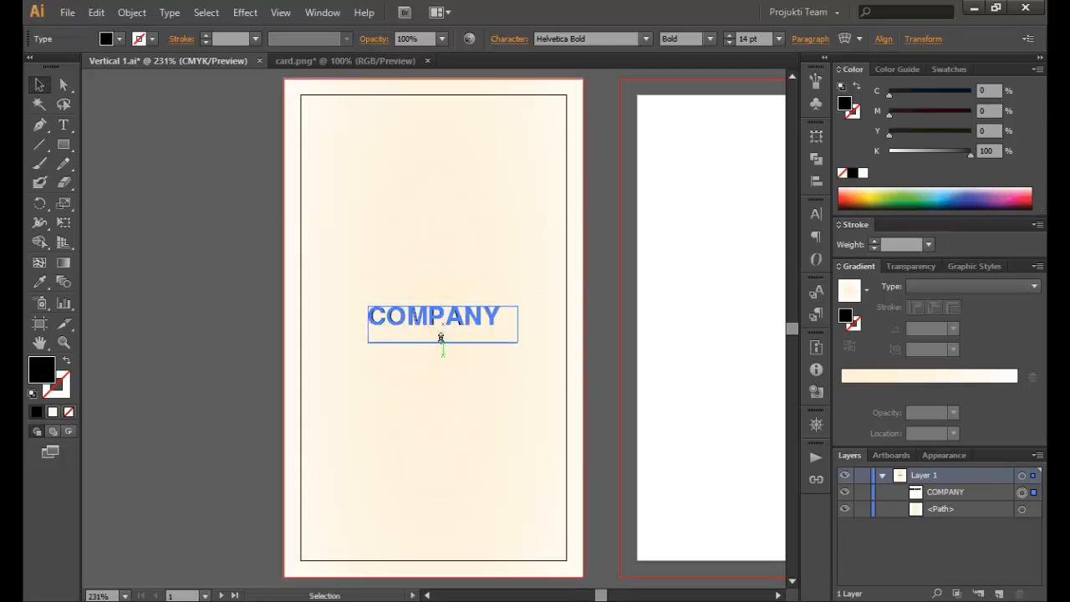
{"action": "left_click", "coordinate": [446, 340]}
{"action": "mouse_move", "coordinate": [455, 328]}
{"action": "left_mouse_down"}
{"action": "mouse_move", "coordinate": [468, 333]}
{"action": "mouse_move", "coordinate": [456, 336]}
{"action": "left_mouse_up"}
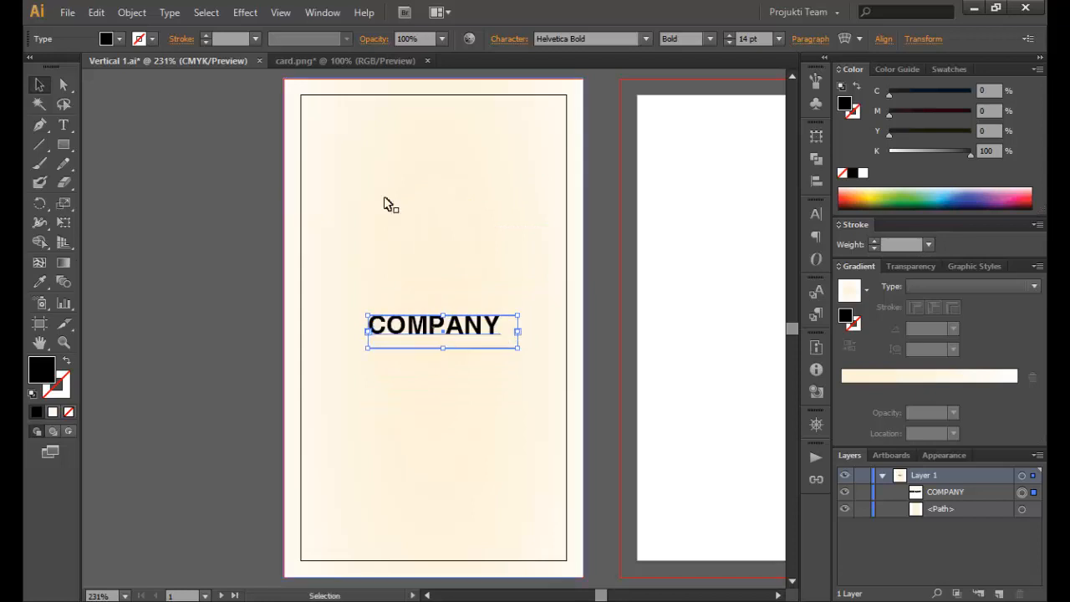
{"action": "double_click", "coordinate": [492, 324]}
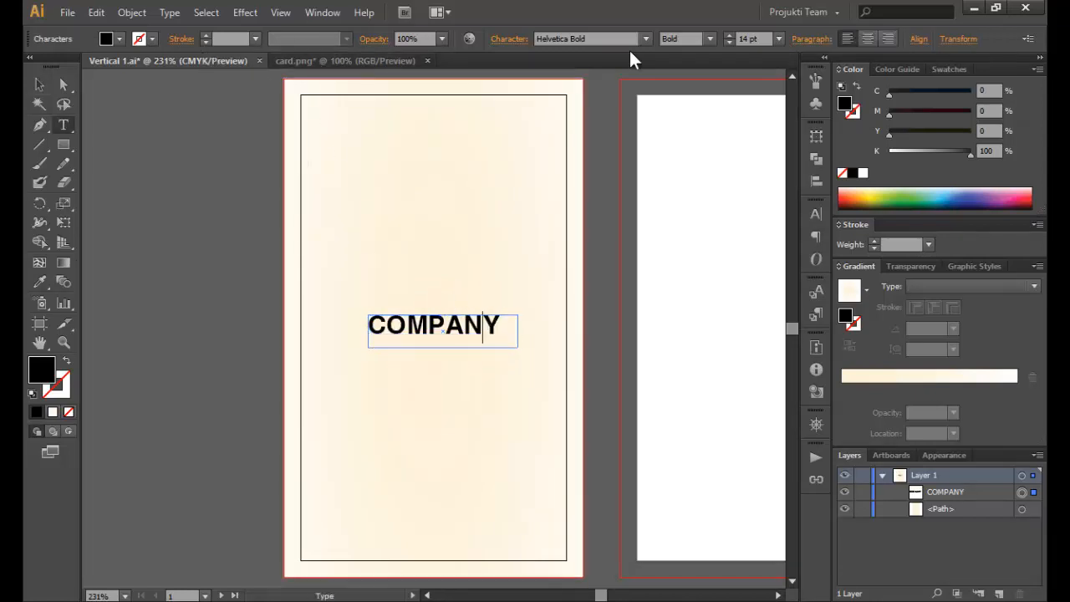
{"action": "left_click", "coordinate": [47, 82]}
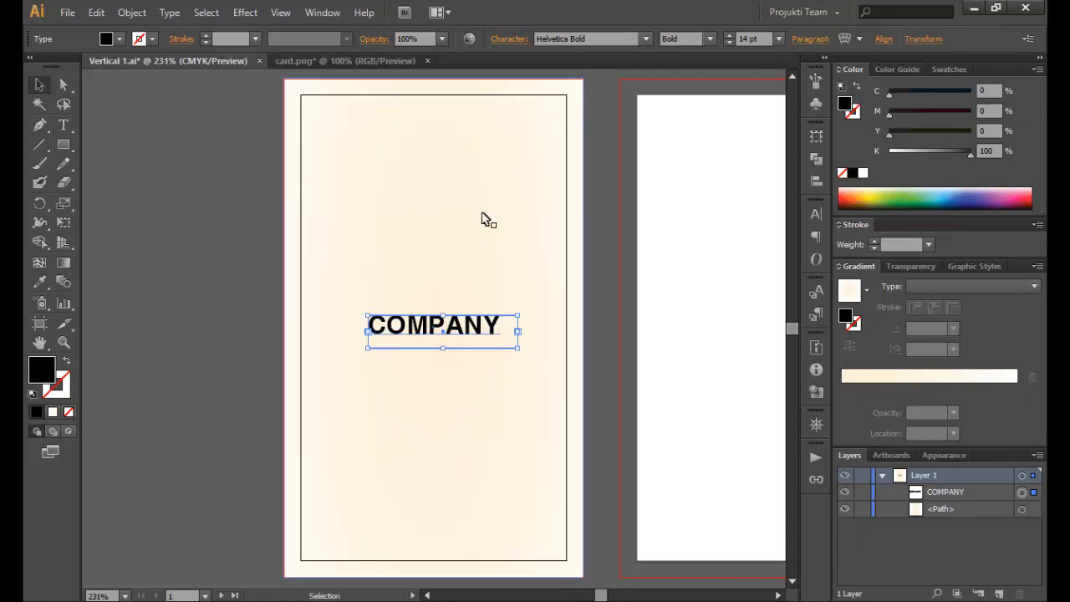
{"action": "left_click", "coordinate": [172, 196]}
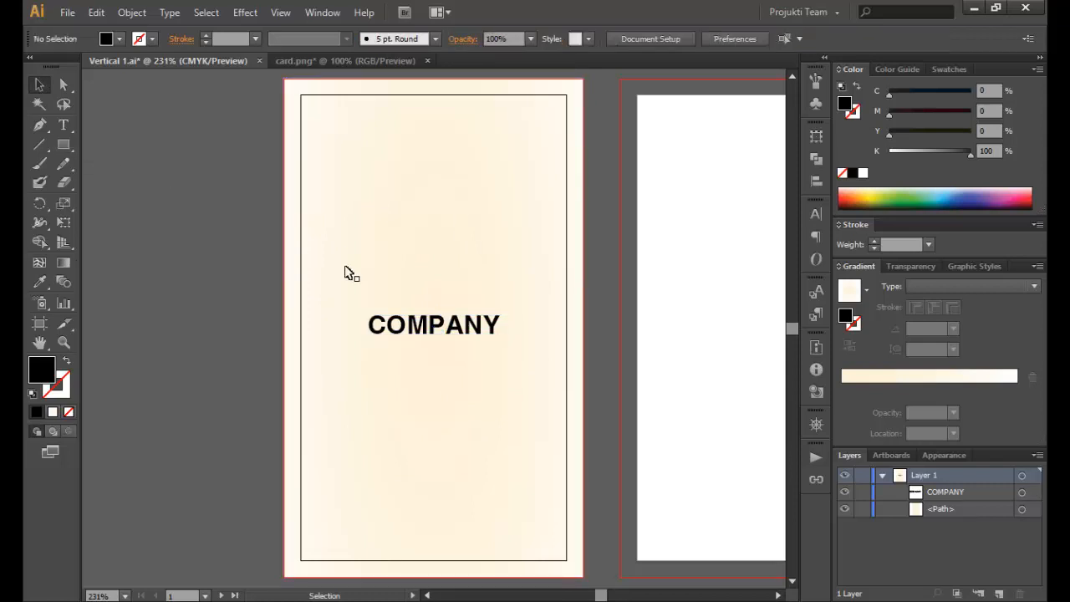
- Align the COMPANY text frame to the horizontal centre of the card and deselect it
{"action": "left_click", "coordinate": [411, 328]}
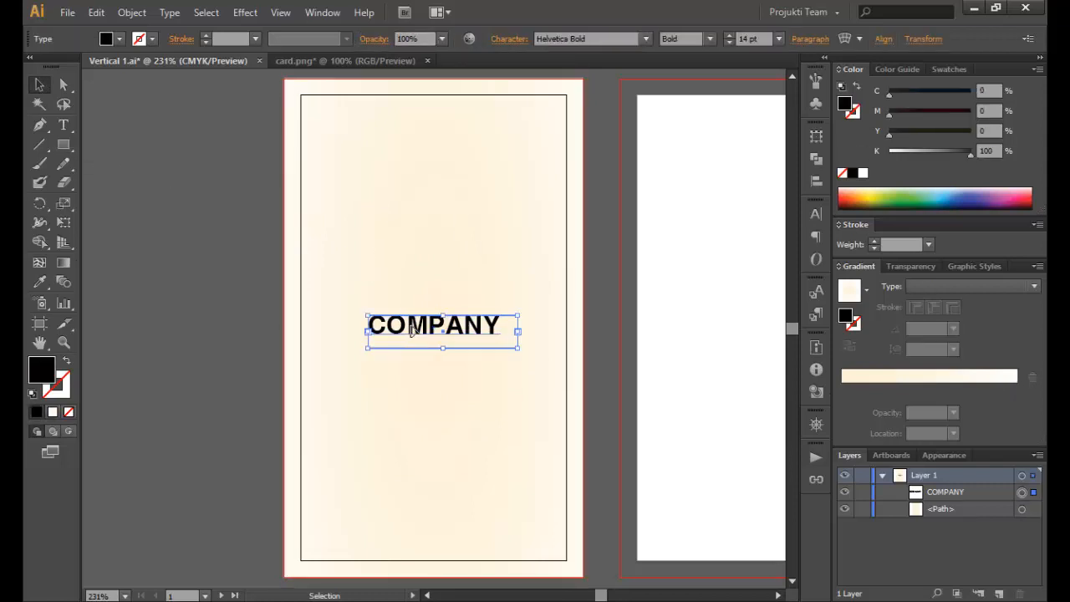
{"action": "left_click", "coordinate": [63, 123]}
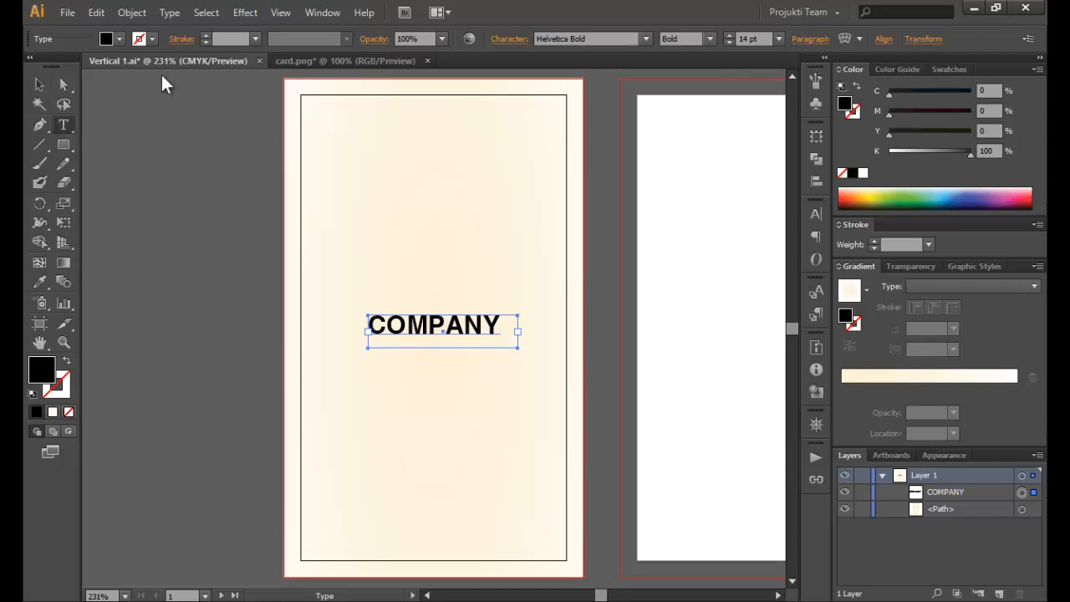
{"action": "left_click", "coordinate": [326, 13]}
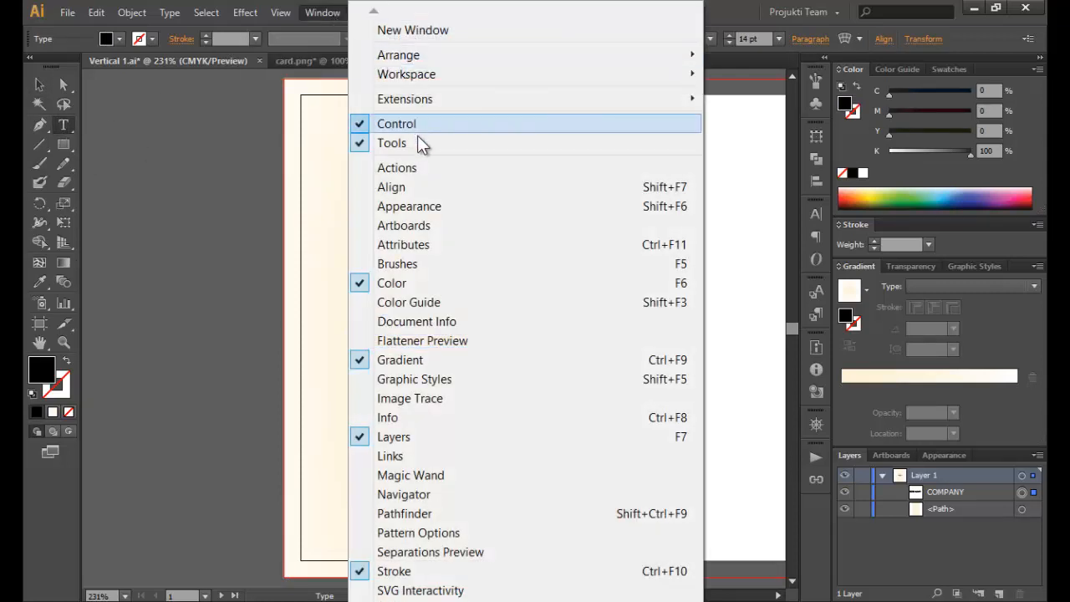
{"action": "left_click", "coordinate": [413, 188]}
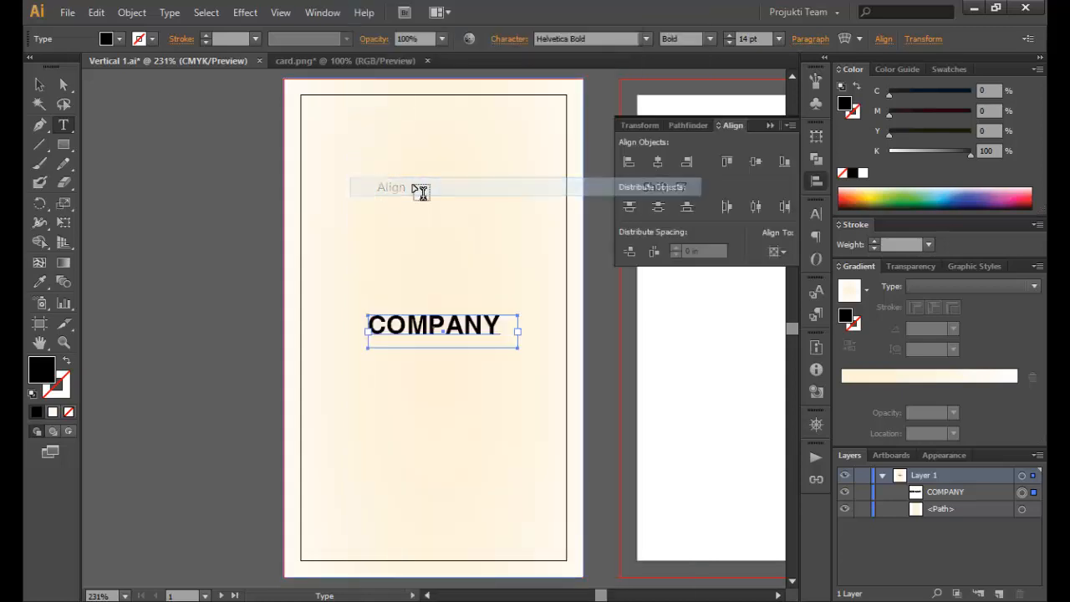
{"action": "left_click", "coordinate": [658, 163]}
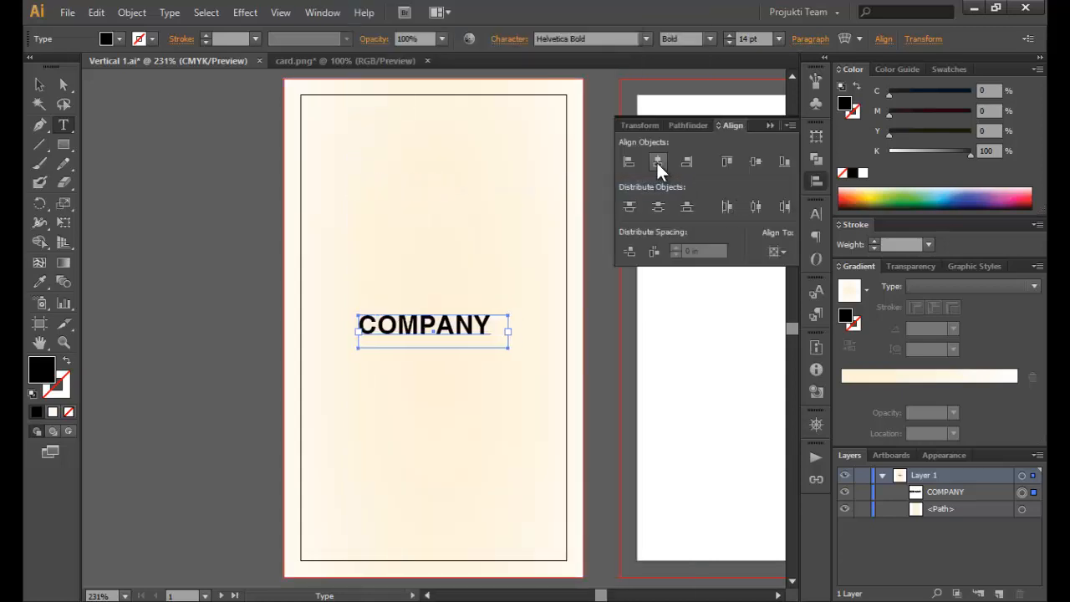
{"action": "left_click", "coordinate": [769, 124]}
{"action": "left_click", "coordinate": [40, 85]}
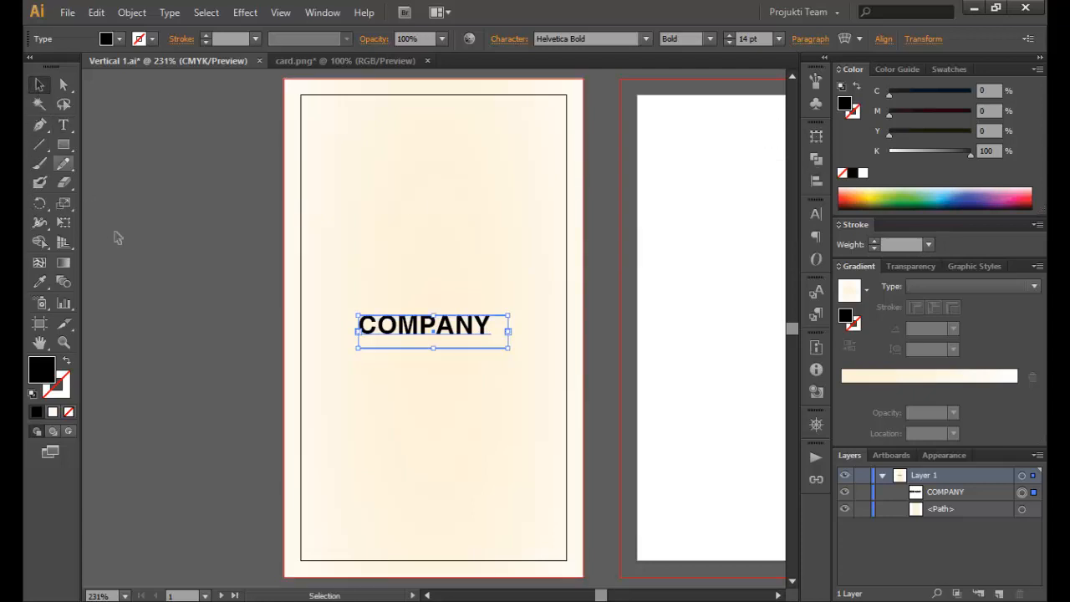
{"action": "left_click", "coordinate": [133, 263]}
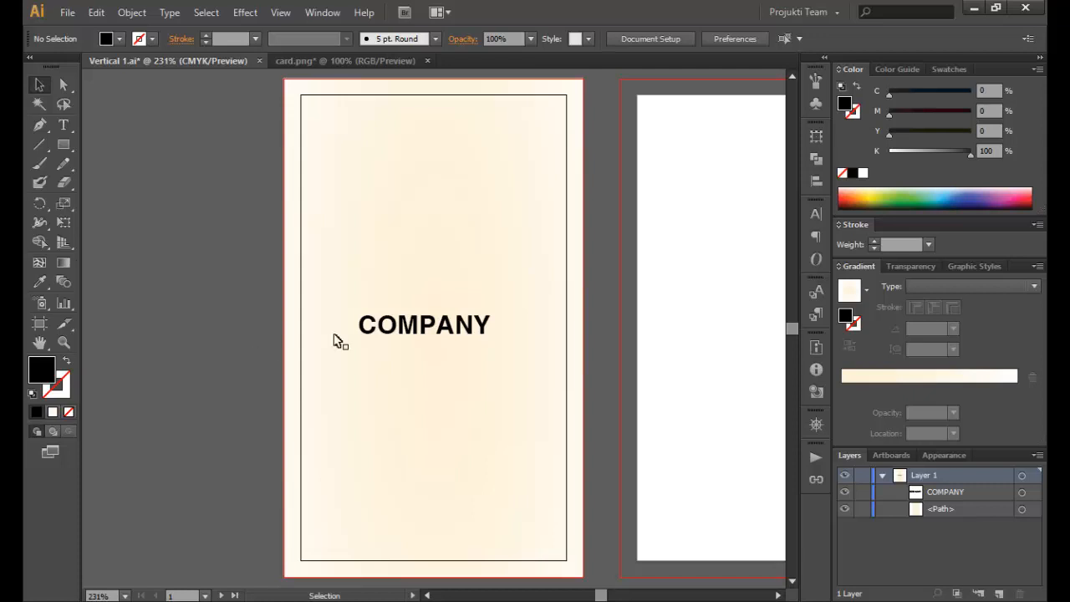
- Move the COMPANY text slightly further down the first card, centre it horizontally and deselect it
{"action": "left_click_drag", "start_coordinate": [427, 323], "coordinate": [413, 351]}
{"action": "left_click", "coordinate": [434, 348]}
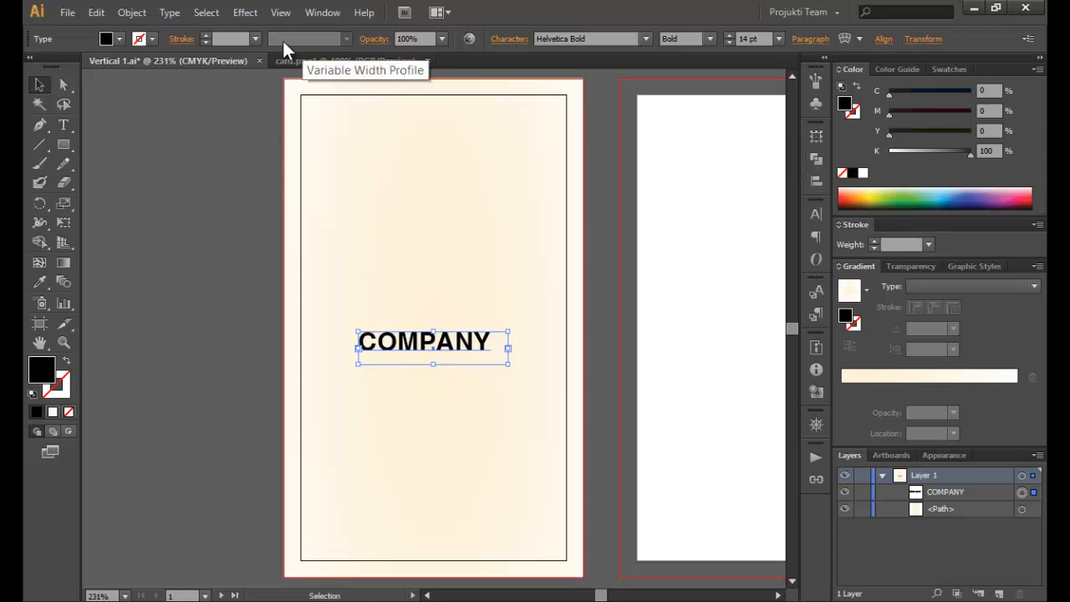
{"action": "left_click", "coordinate": [324, 11]}
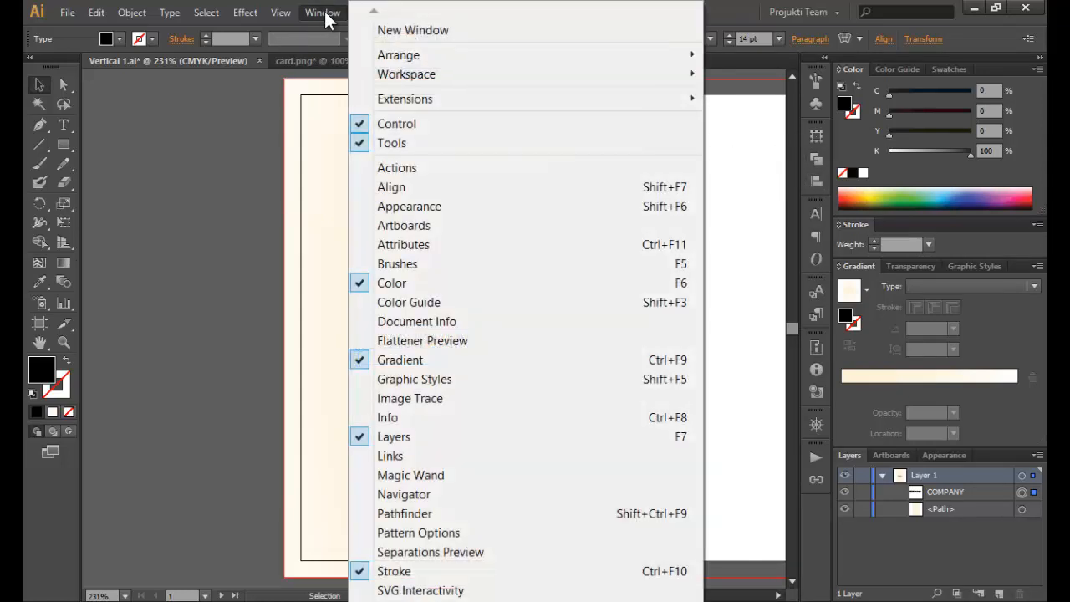
{"action": "left_click", "coordinate": [407, 188]}
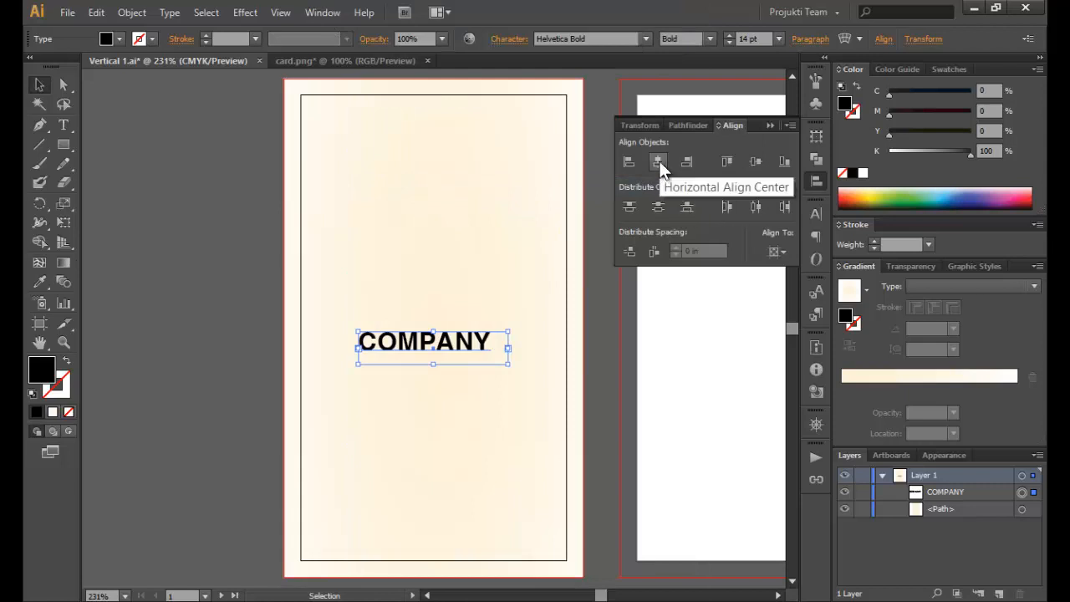
{"action": "left_click", "coordinate": [274, 318]}
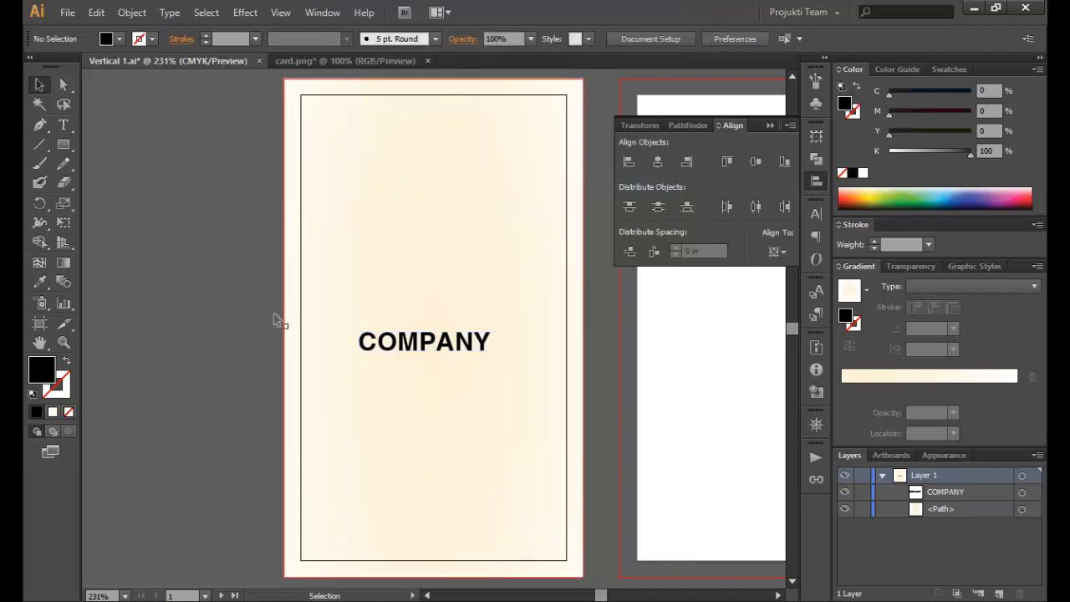
{"action": "left_click", "coordinate": [437, 342]}
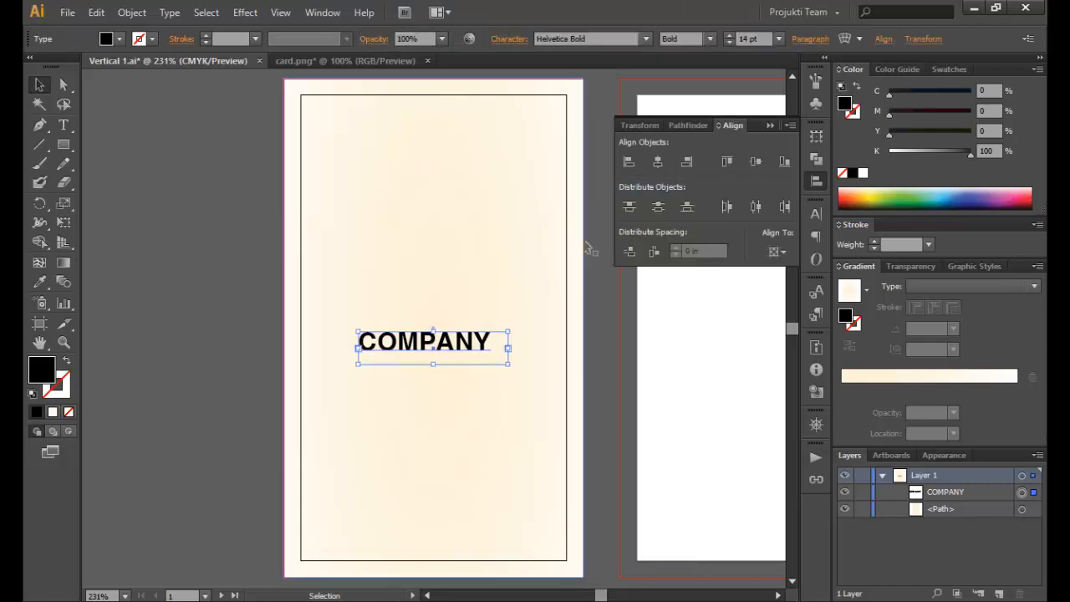
{"action": "left_click", "coordinate": [187, 327]}
{"action": "left_click", "coordinate": [769, 125]}
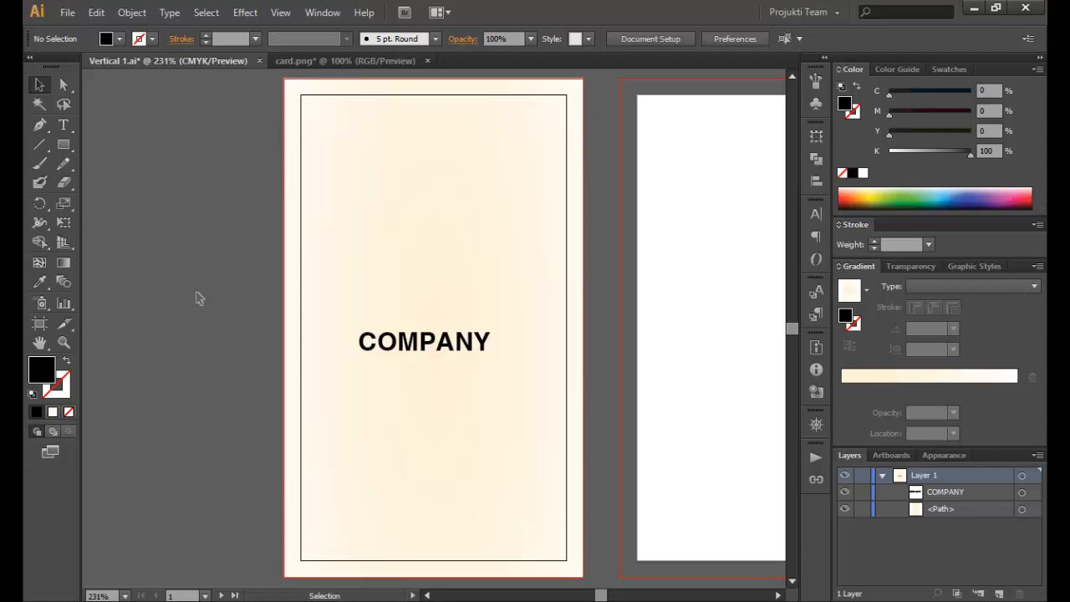
{"action": "left_click", "coordinate": [65, 145]}
{"action": "left_click_drag", "start_coordinate": [430, 183], "coordinate": [488, 230]}
{"action": "key", "text": "ctrl+z"}
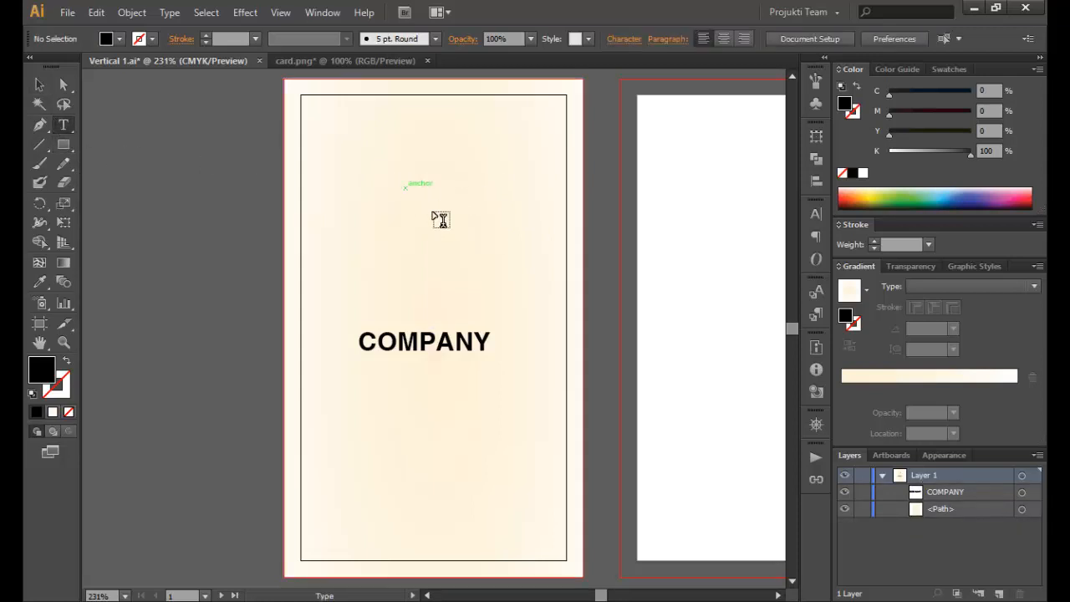
- Add a small text frame above COMPANY containing the letter A and set its font to Nymphette
{"action": "left_click_drag", "start_coordinate": [406, 187], "coordinate": [460, 229]}
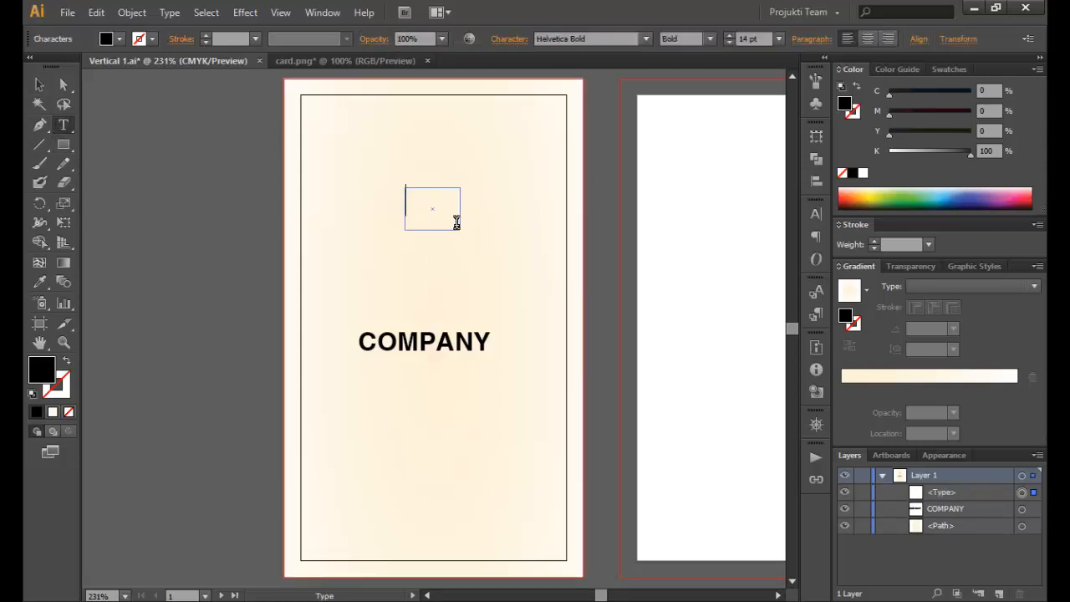
{"action": "type", "text": "A"}
{"action": "left_click_drag", "start_coordinate": [433, 196], "coordinate": [407, 198]}
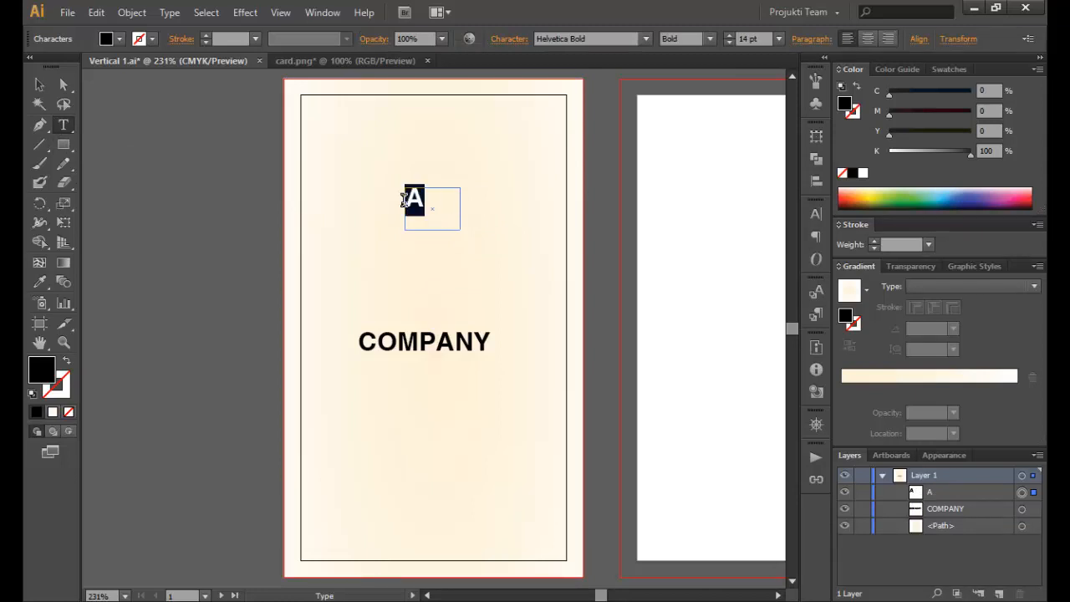
{"action": "left_click", "coordinate": [581, 40]}
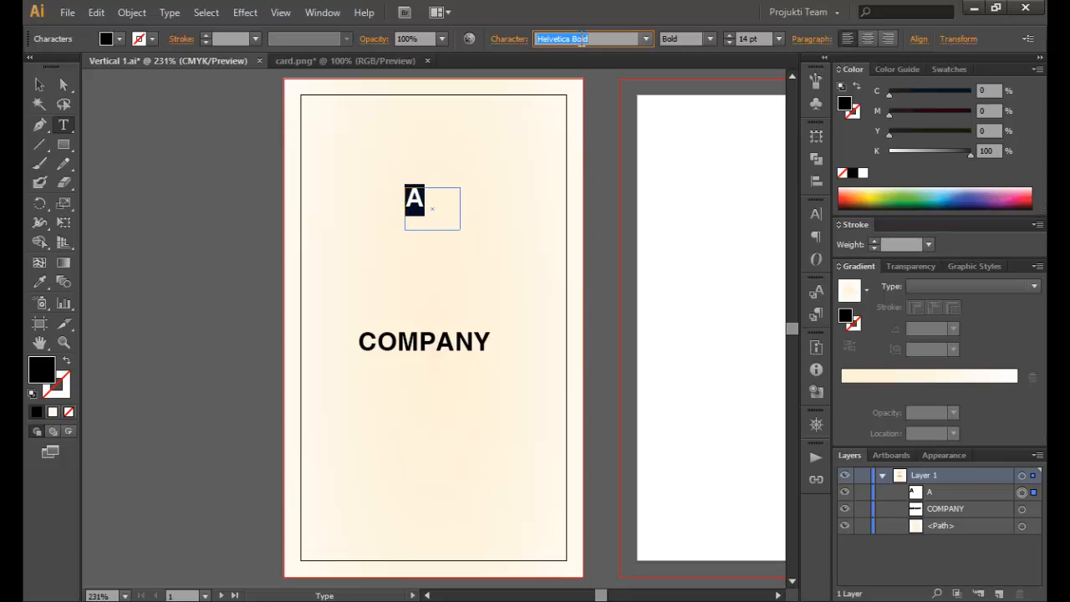
{"action": "type", "text": "Nymphette"}
{"action": "key", "text": "Return"}
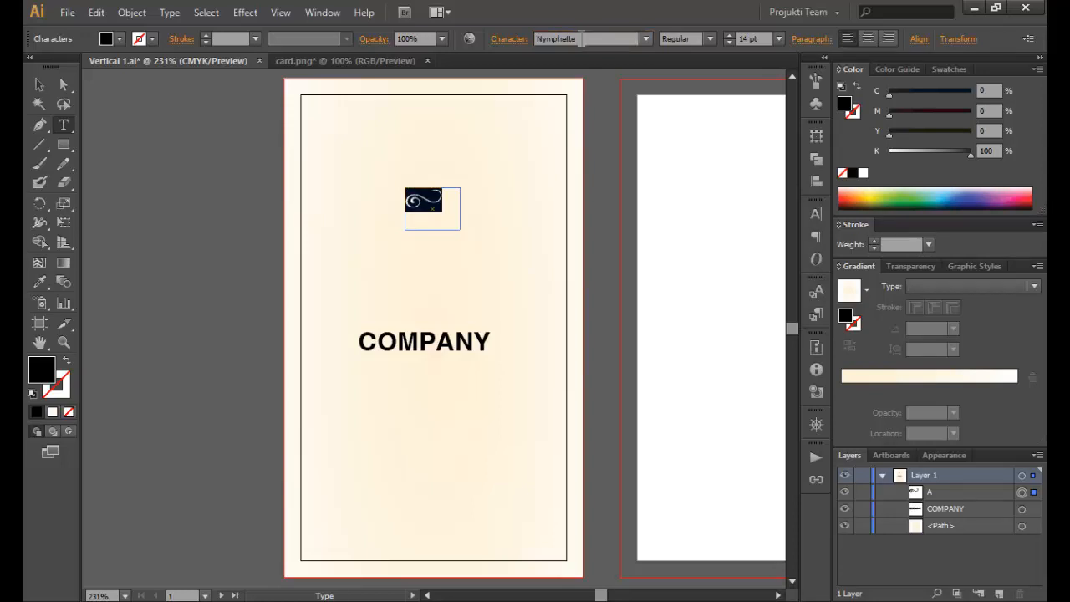
{"action": "left_click", "coordinate": [39, 84]}
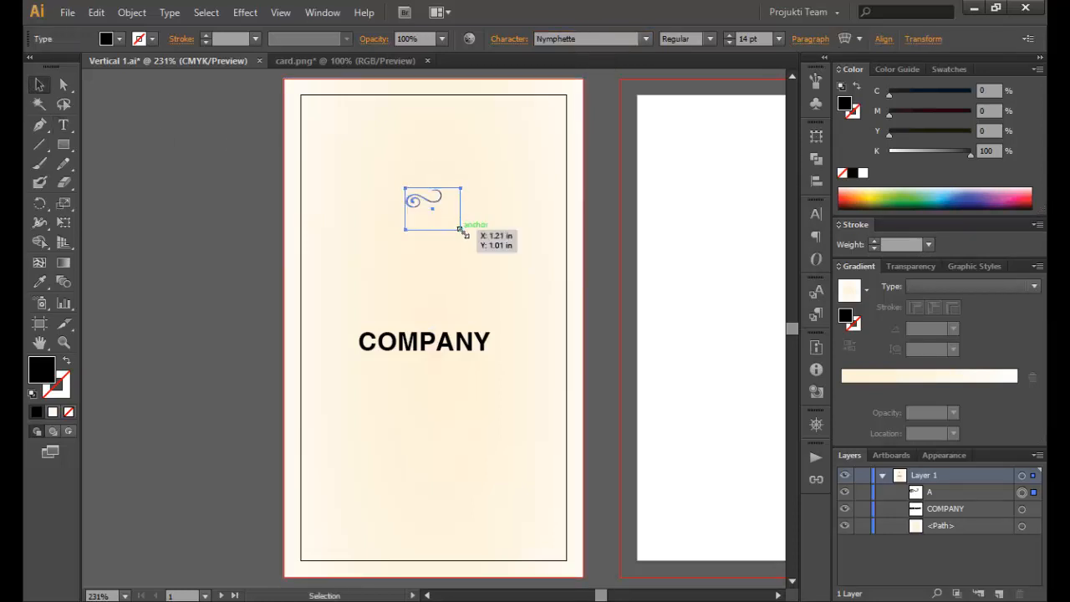
- Set the Nymphette ornament's font size to 36 pt and enlarge its text frame until the ornament fits
{"action": "left_click_drag", "start_coordinate": [460, 229], "coordinate": [508, 272]}
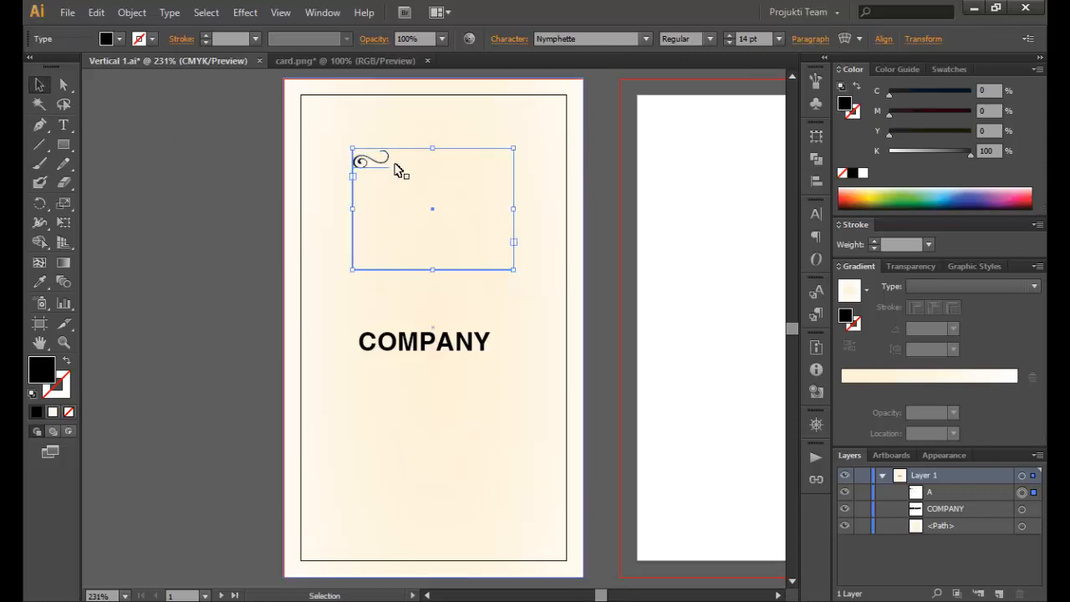
{"action": "key", "text": "ctrl+z"}
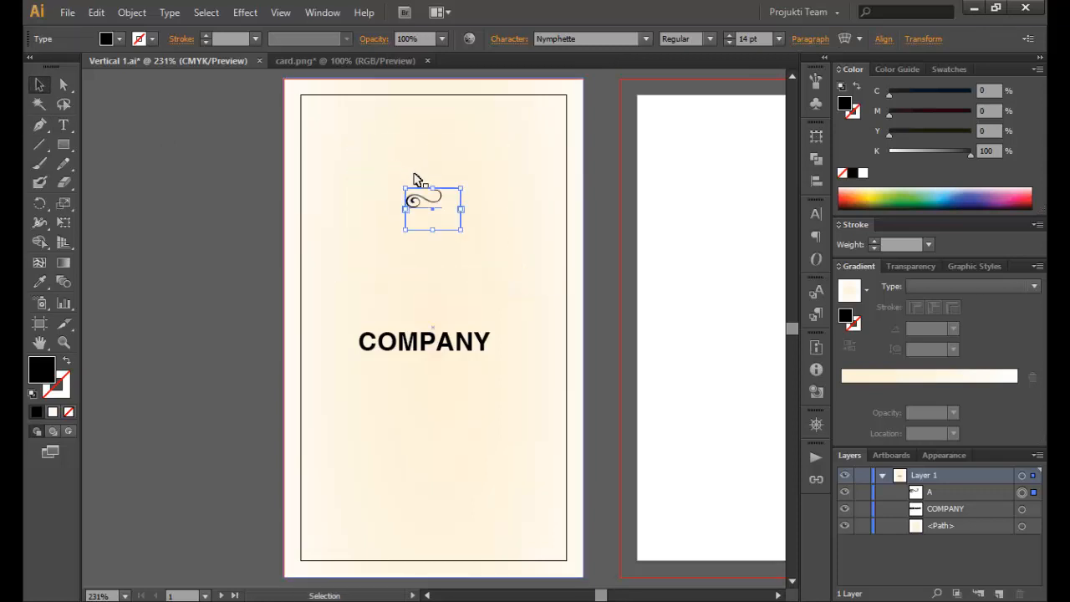
{"action": "left_click", "coordinate": [778, 39]}
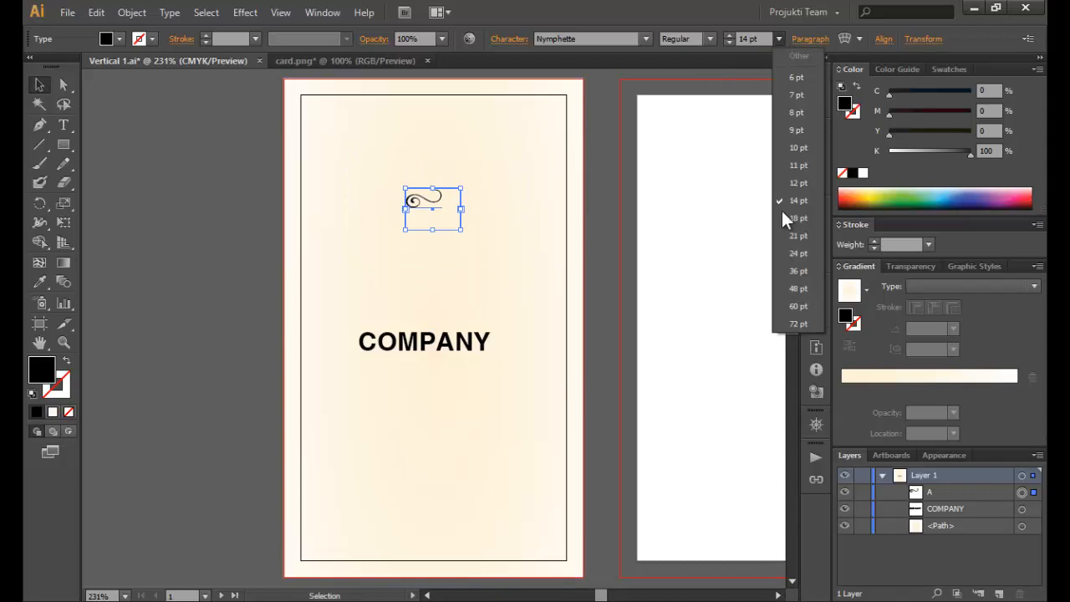
{"action": "left_click", "coordinate": [790, 265]}
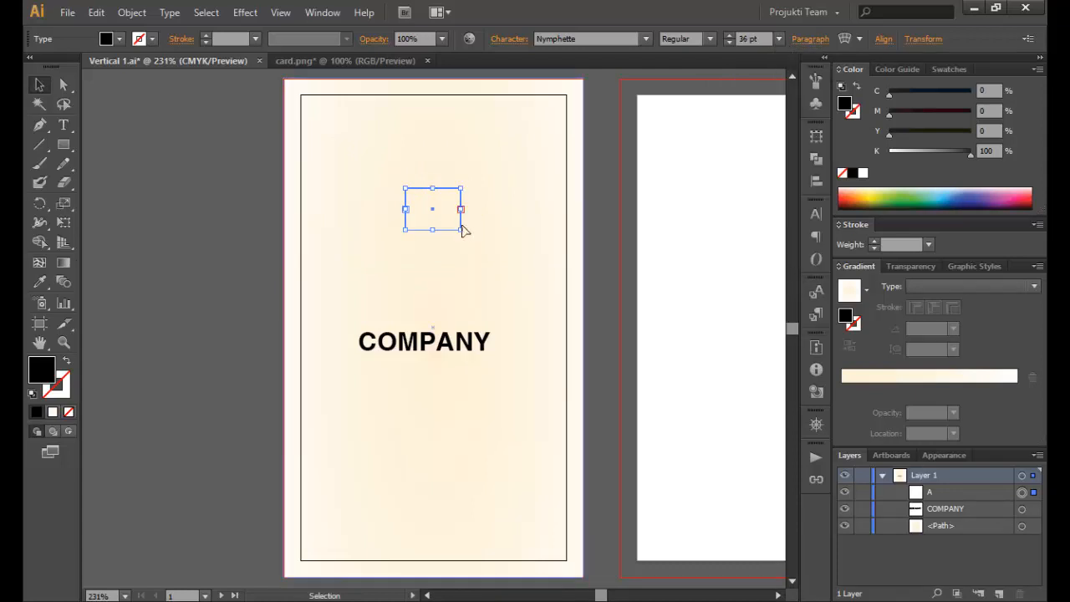
{"action": "left_click_drag", "start_coordinate": [458, 228], "coordinate": [529, 296]}
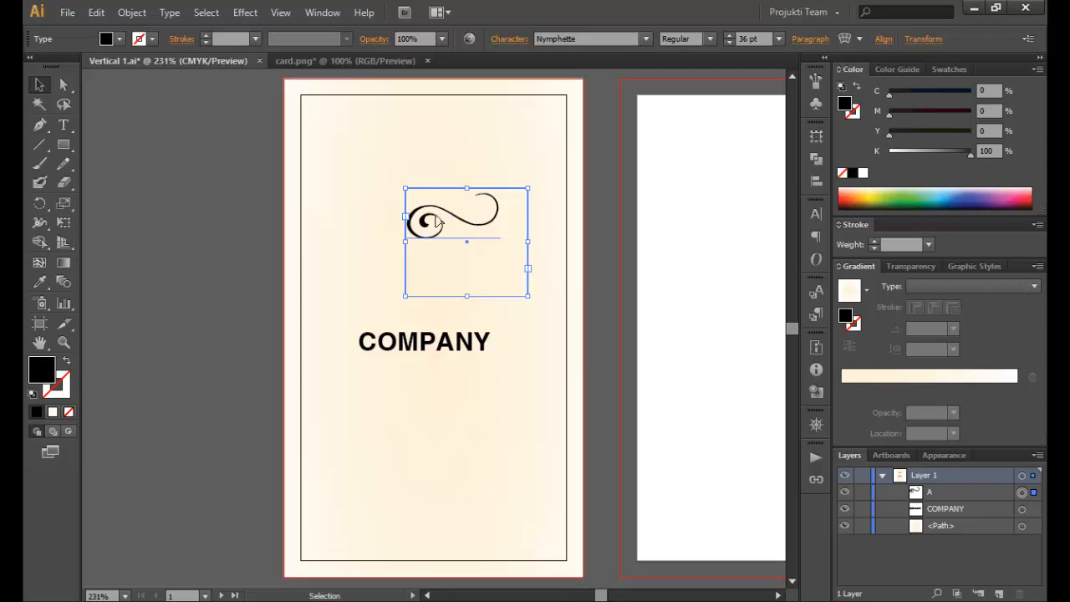
- Try the ornament directly above COMPANY, then move it back to the card's upper part and shrink its text frame around it
{"action": "left_click_drag", "start_coordinate": [444, 221], "coordinate": [402, 310]}
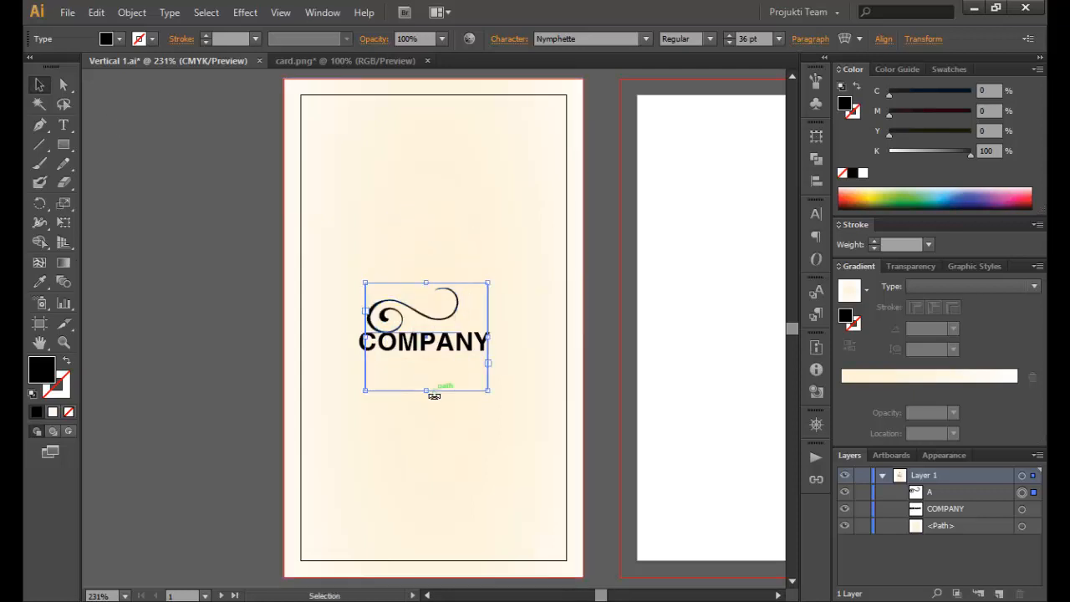
{"action": "left_click_drag", "start_coordinate": [426, 392], "coordinate": [426, 330]}
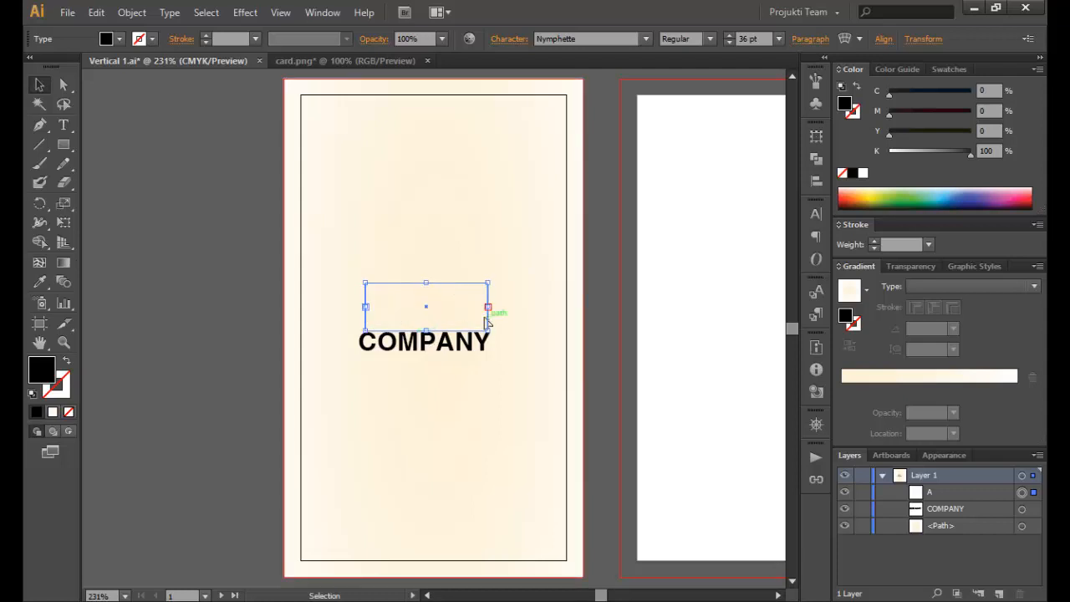
{"action": "key", "text": "ctrl+z"}
{"action": "left_click_drag", "start_coordinate": [387, 316], "coordinate": [400, 205]}
{"action": "left_click_drag", "start_coordinate": [441, 283], "coordinate": [434, 236]}
{"action": "left_click_drag", "start_coordinate": [502, 208], "coordinate": [488, 247]}
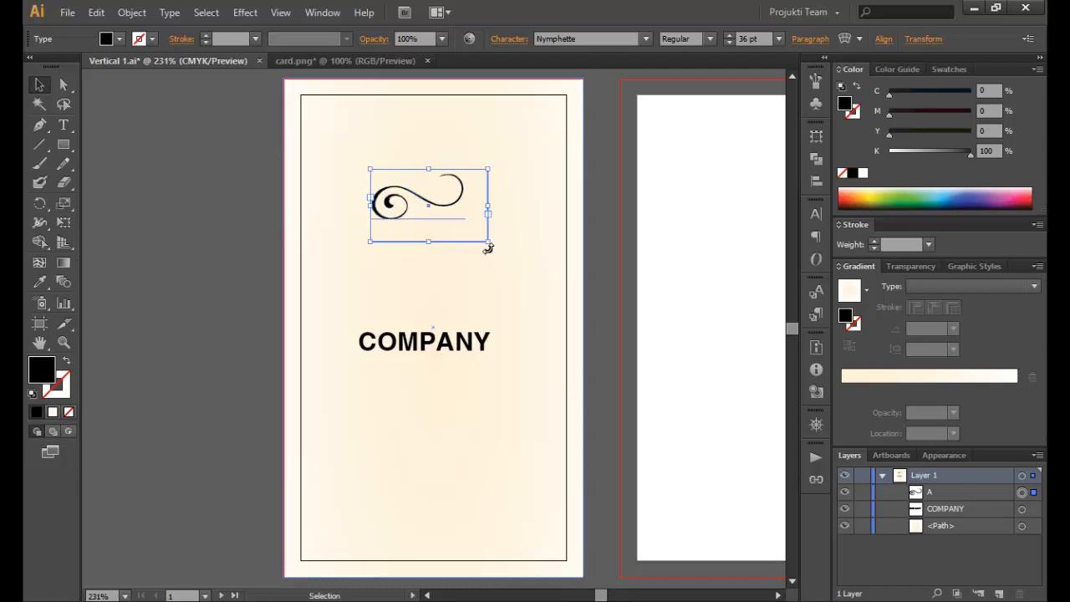
{"action": "key", "text": "ctrl+z"}
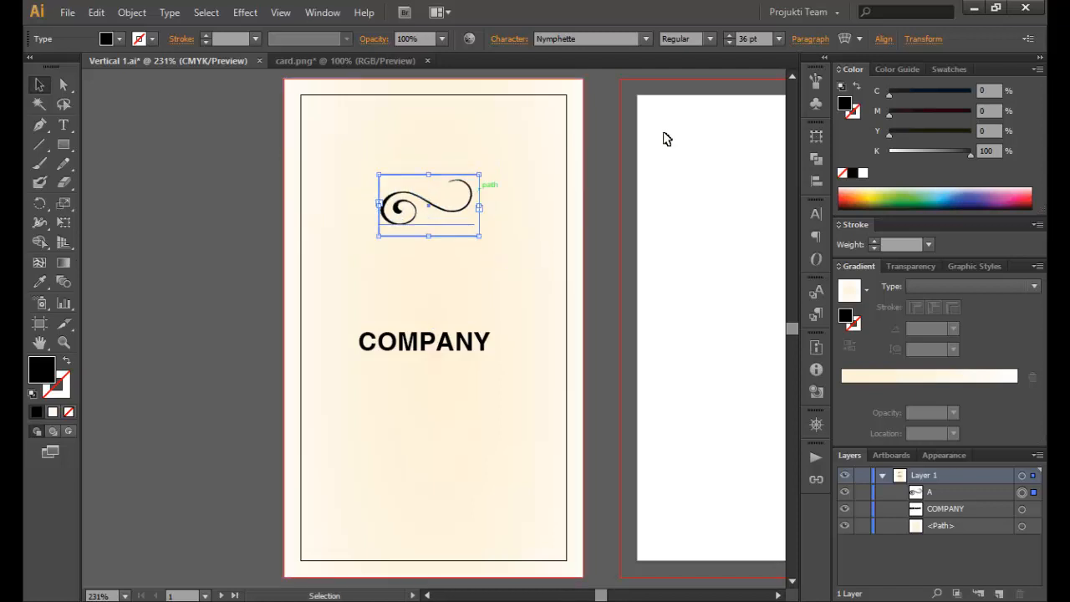
- Try a 48 pt font size on the ornament and enlarge its text frame to fit
{"action": "left_click", "coordinate": [778, 39]}
{"action": "left_click", "coordinate": [790, 292]}
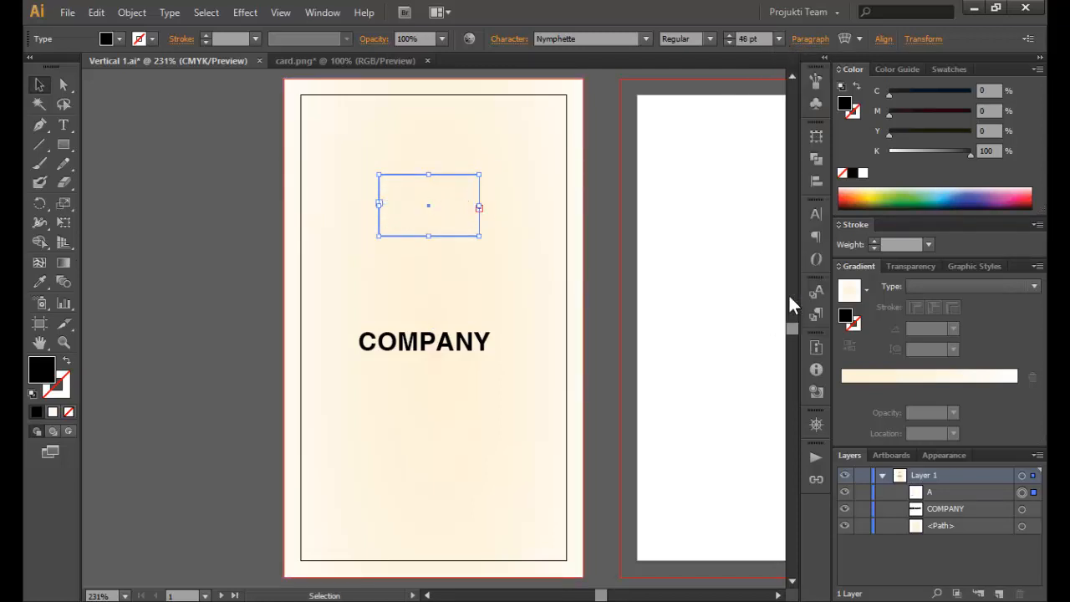
{"action": "left_click_drag", "start_coordinate": [481, 238], "coordinate": [518, 276]}
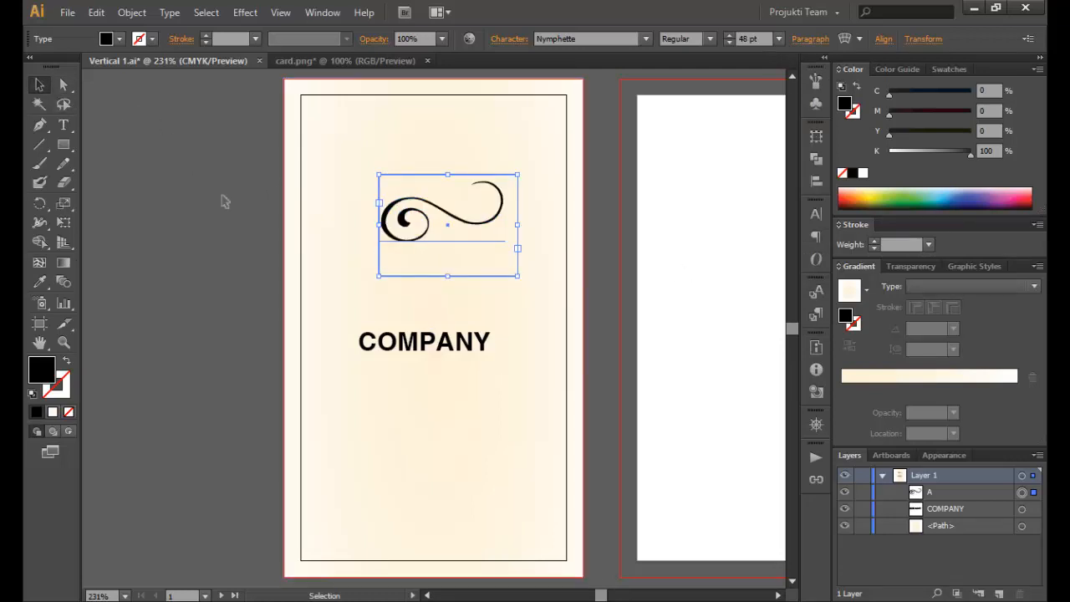
- Move the ornament directly above the COMPANY text and set its font size to 36 pt
{"action": "left_click", "coordinate": [268, 227]}
{"action": "left_click_drag", "start_coordinate": [447, 225], "coordinate": [438, 298]}
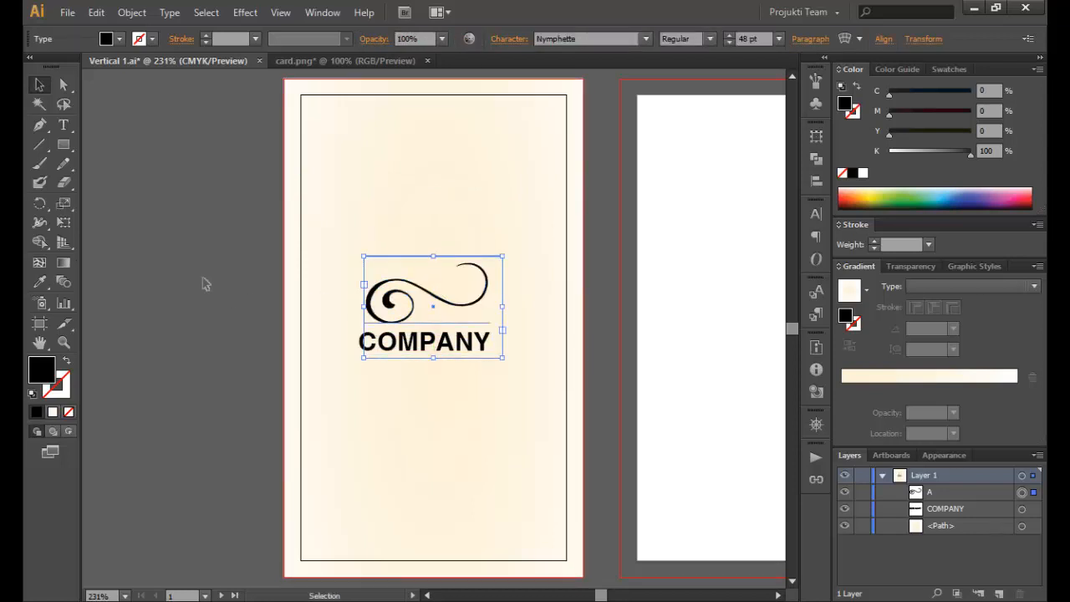
{"action": "left_click", "coordinate": [778, 38]}
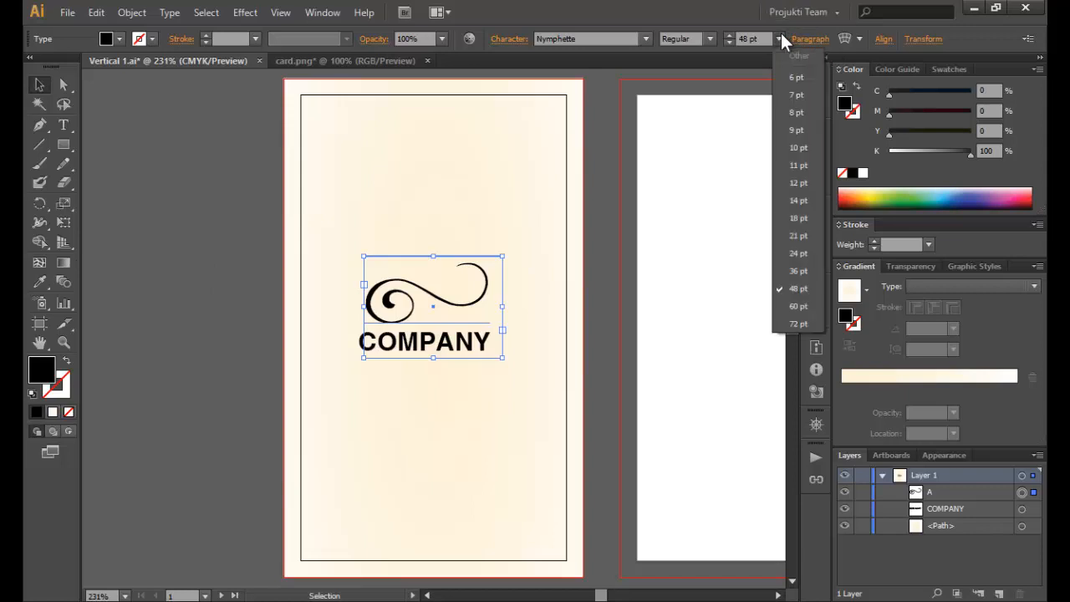
{"action": "left_click", "coordinate": [794, 271]}
{"action": "mouse_move", "coordinate": [408, 294]}
{"action": "left_mouse_down"}
{"action": "mouse_move", "coordinate": [421, 301]}
{"action": "mouse_move", "coordinate": [412, 304]}
{"action": "left_mouse_up"}
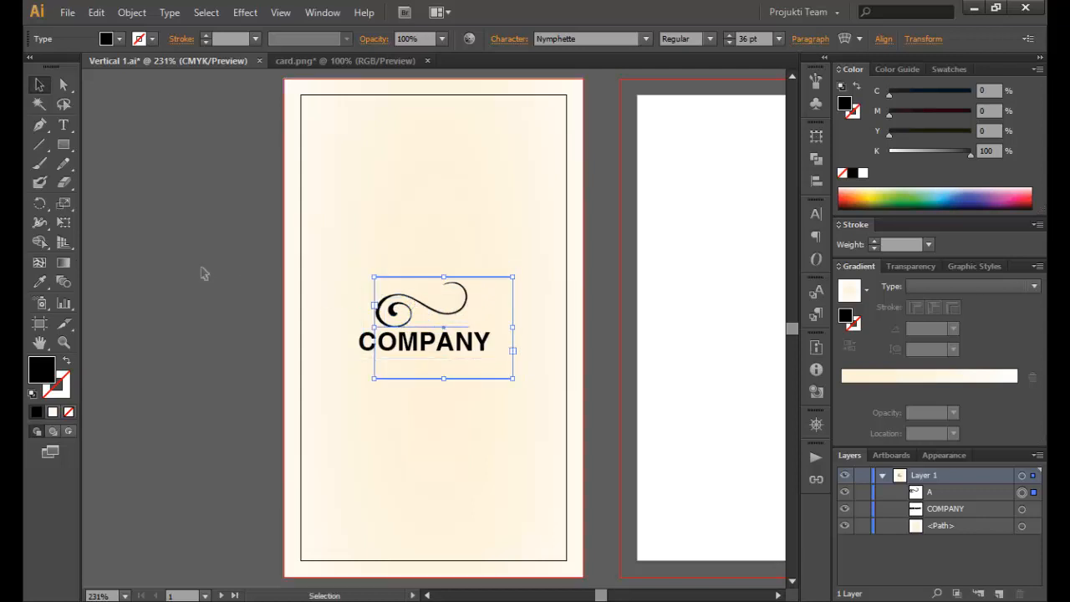
- Nudge the ornament slightly to the right and up to leave a small gap above COMPANY, and deselect it
{"action": "key", "text": "Right"}
{"action": "key", "text": "Right"}
{"action": "left_click", "coordinate": [197, 269]}
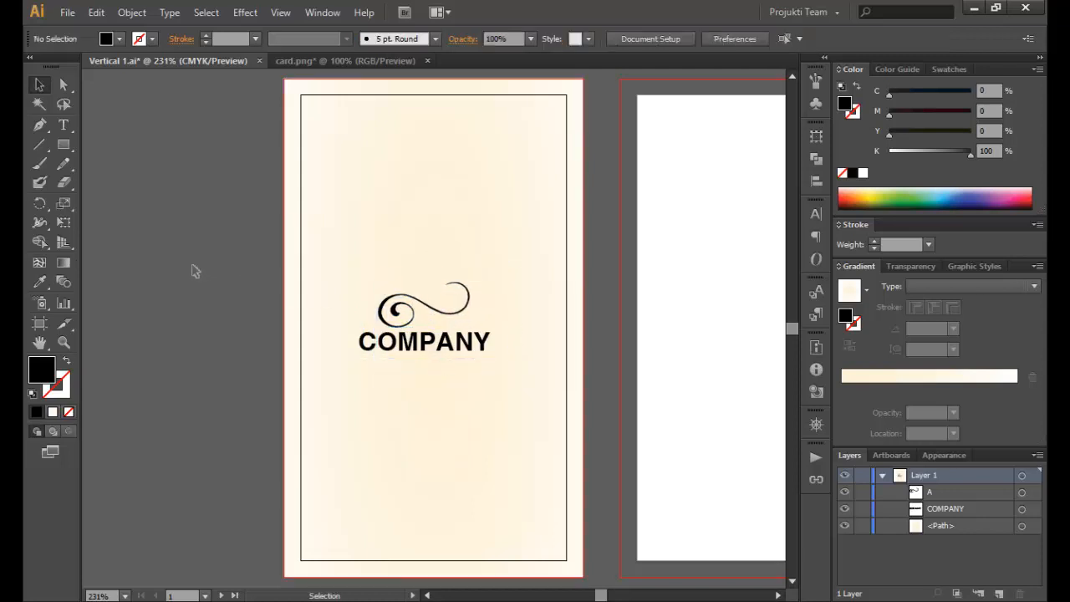
{"action": "left_click", "coordinate": [407, 309]}
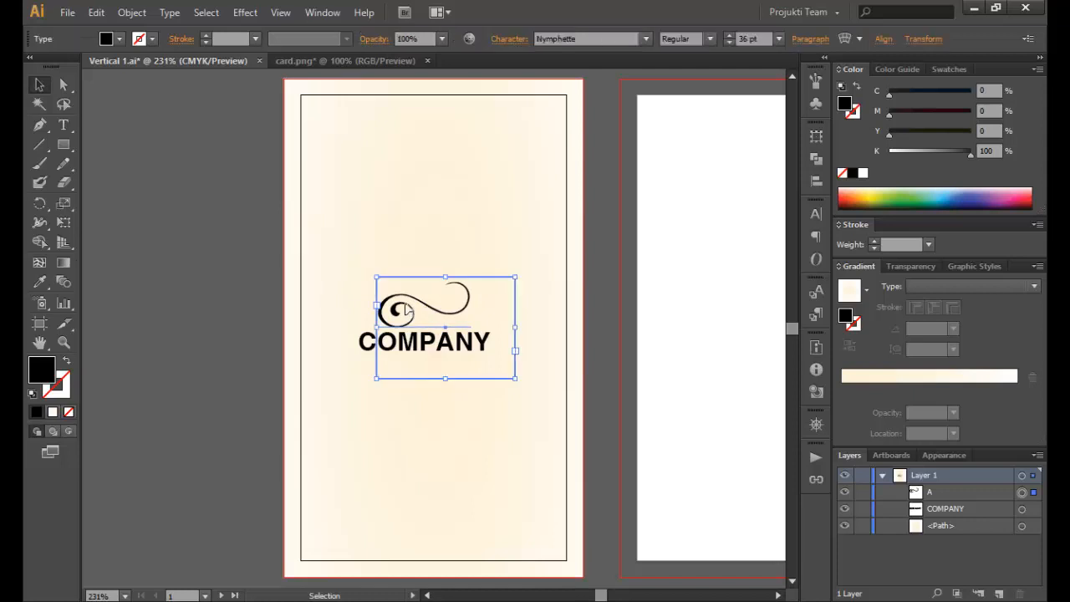
{"action": "key", "text": "Up"}
{"action": "key", "text": "Up"}
{"action": "left_click", "coordinate": [148, 312]}
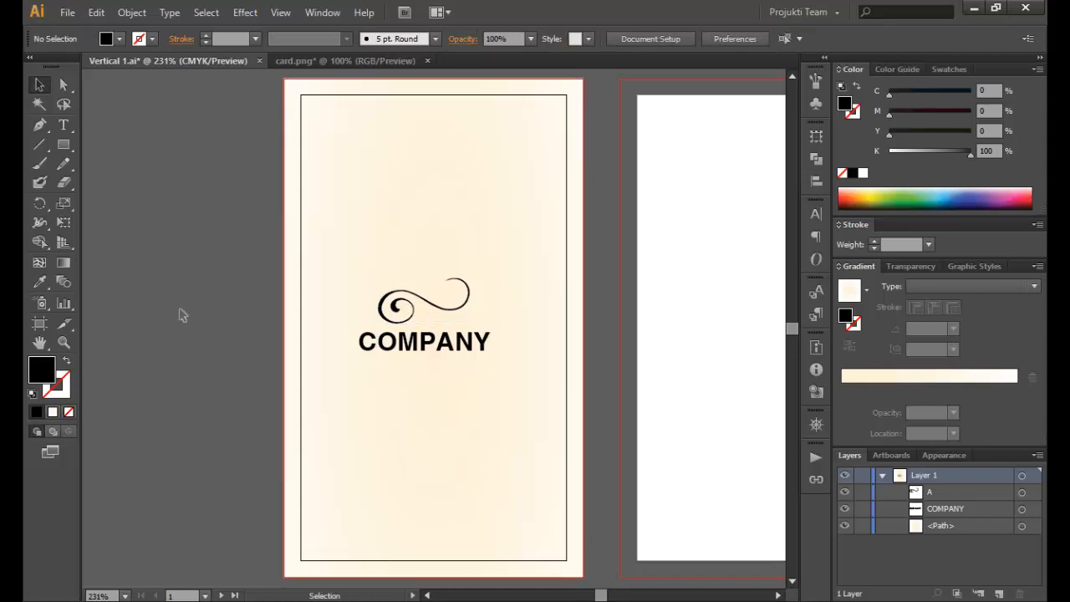
- Fill the COMPANY text with the dark brown swatch C=42 M=72 Y=100 K=81 and display its colour values
{"action": "left_click", "coordinate": [431, 344]}
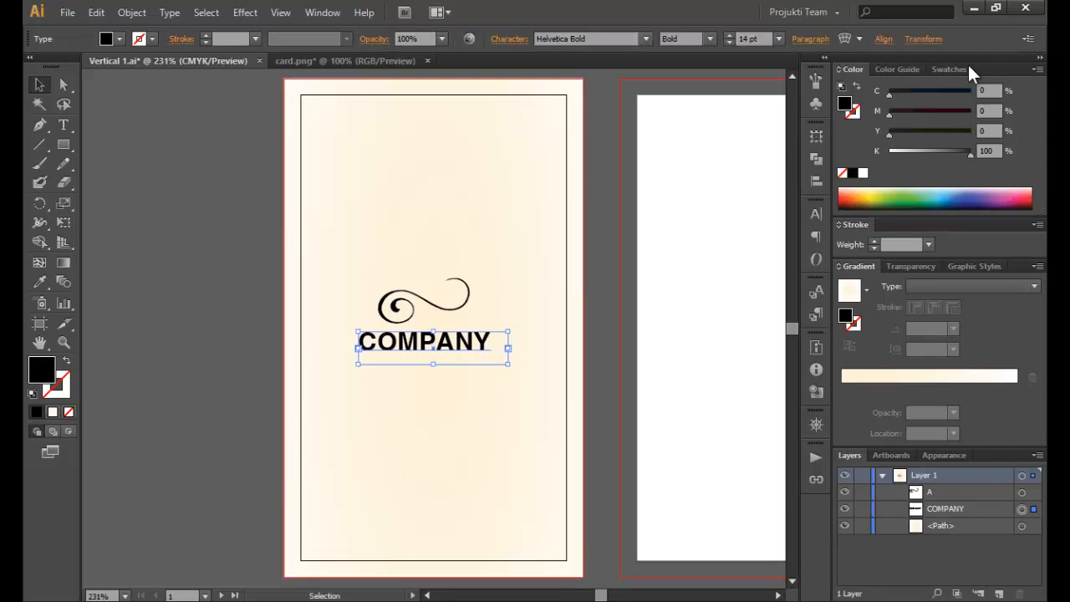
{"action": "left_click", "coordinate": [946, 69]}
{"action": "left_click_drag", "start_coordinate": [1041, 132], "coordinate": [1042, 169]}
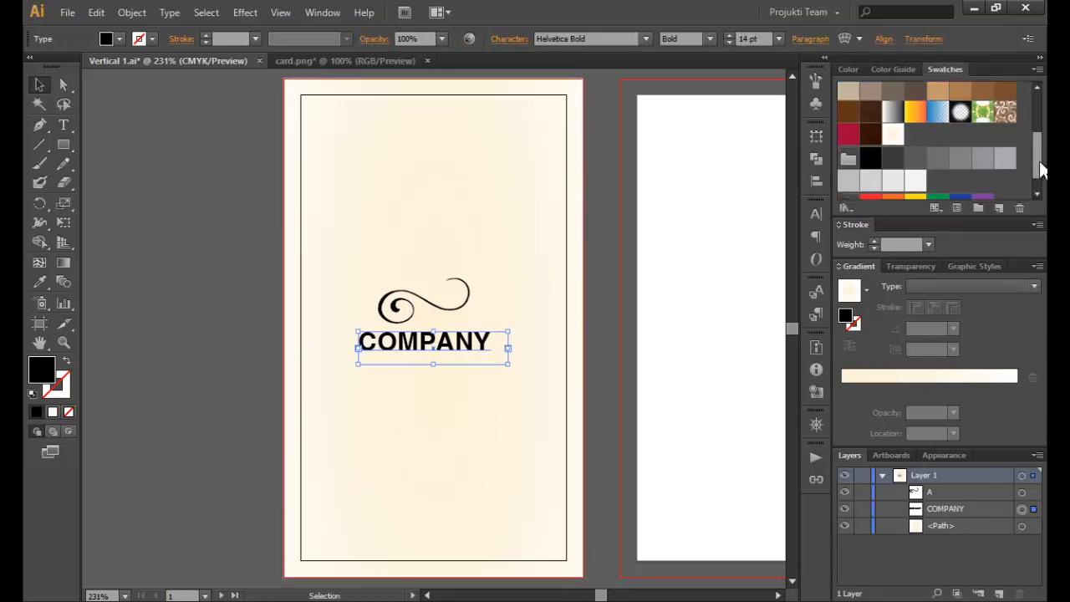
{"action": "left_click", "coordinate": [870, 135]}
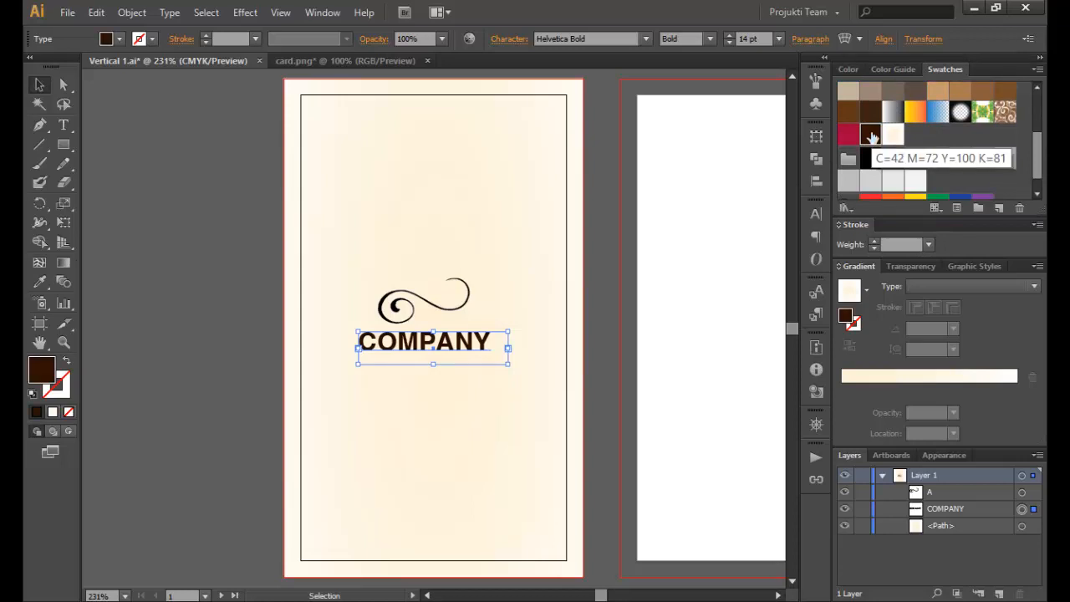
{"action": "left_click", "coordinate": [850, 68]}
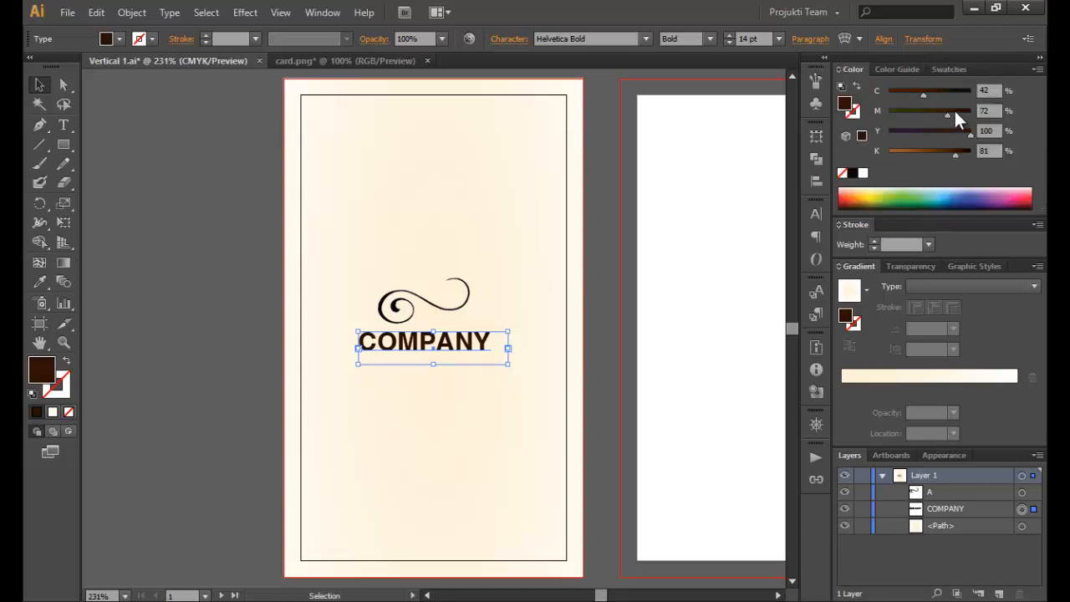
- Fill the ornament with the crimson swatch C=0 M=100 Y=53 K=37 and check its colour values
{"action": "left_click", "coordinate": [949, 70]}
{"action": "left_click", "coordinate": [413, 311]}
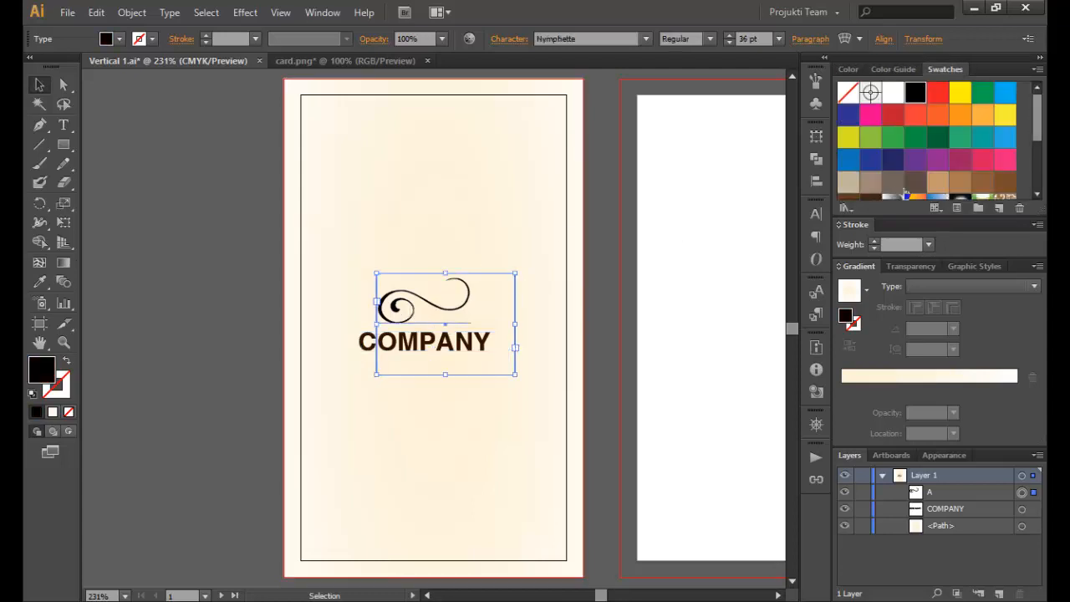
{"action": "left_click_drag", "start_coordinate": [1039, 142], "coordinate": [1043, 181]}
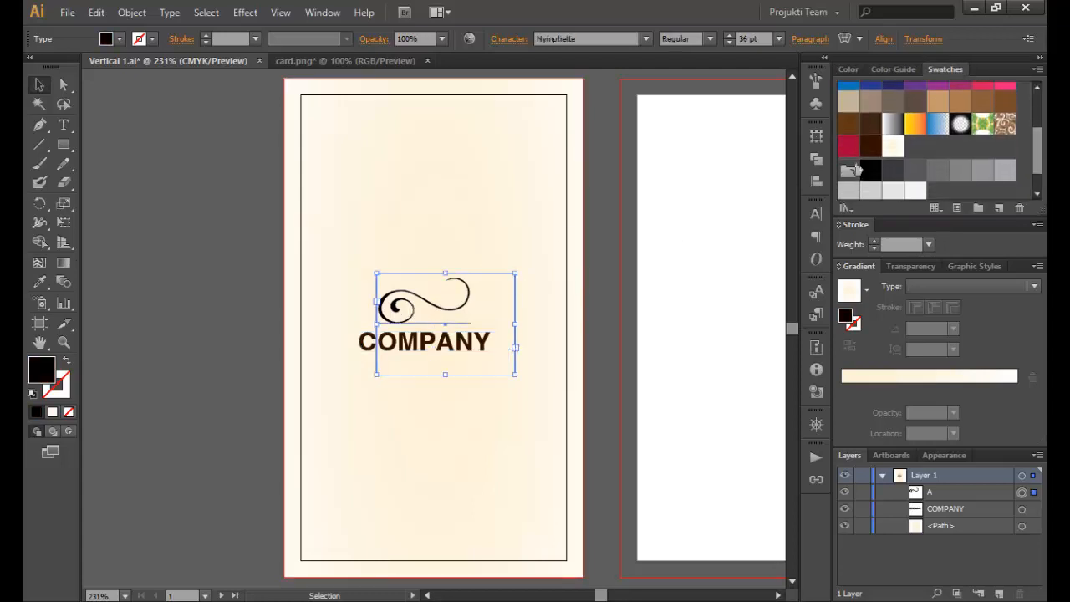
{"action": "left_click", "coordinate": [848, 146]}
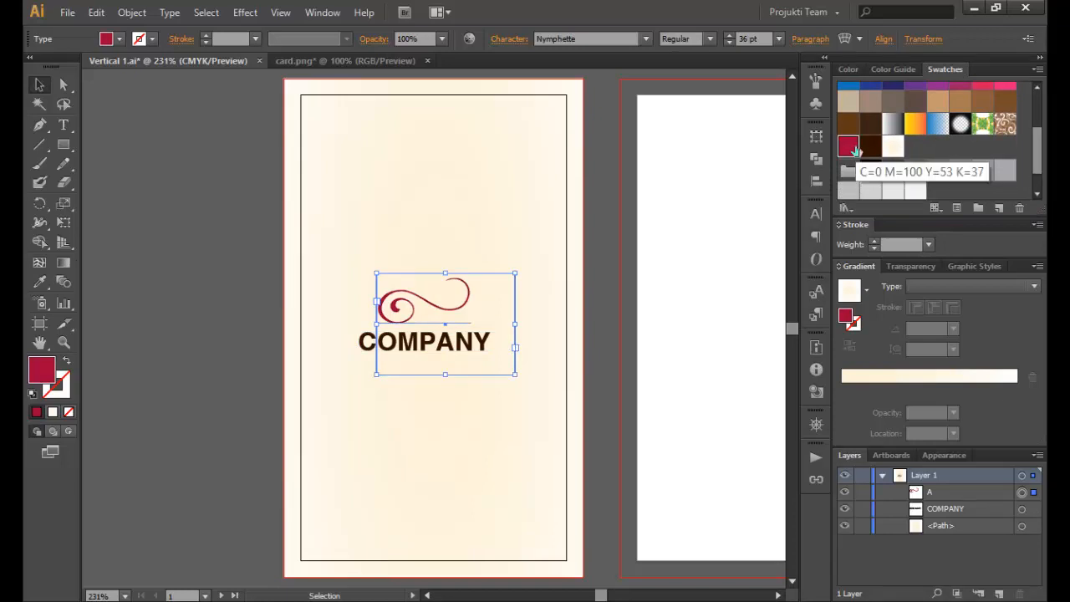
{"action": "left_click", "coordinate": [215, 337]}
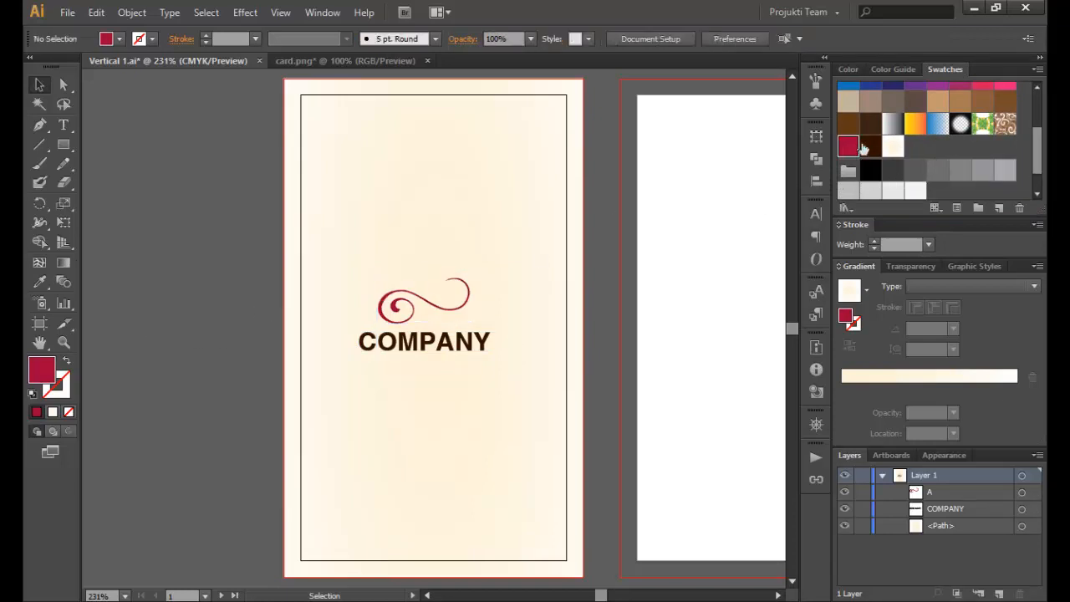
{"action": "left_click", "coordinate": [852, 70]}
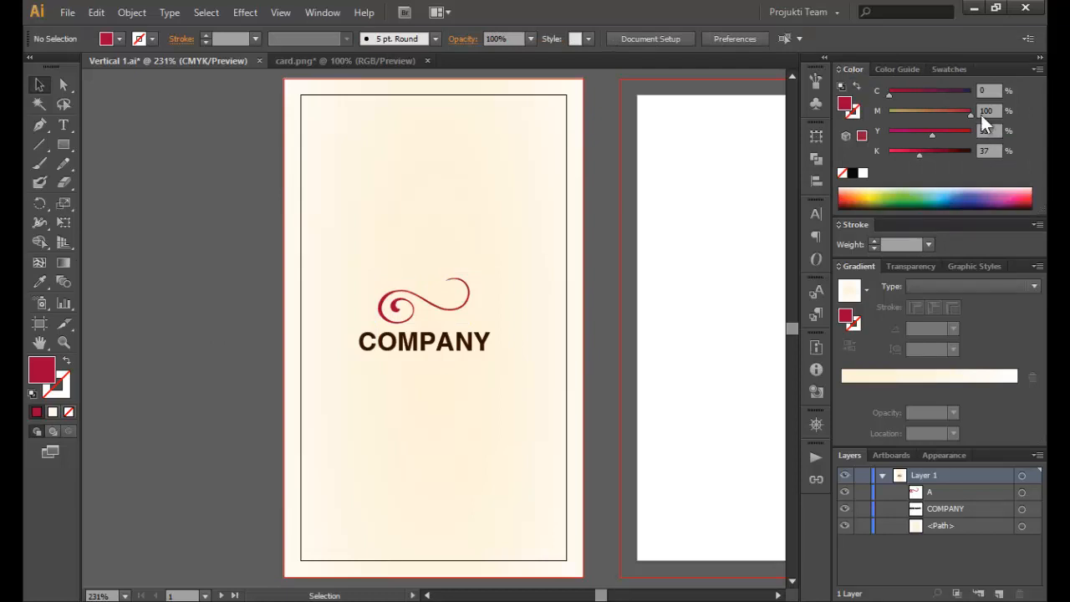
{"action": "left_click", "coordinate": [953, 70]}
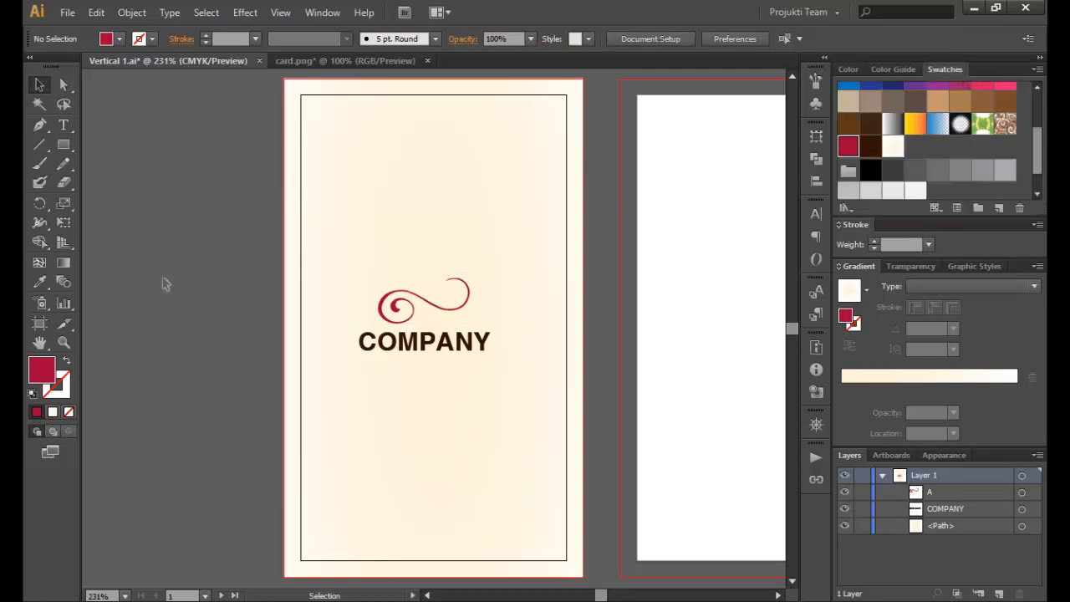
- Draw a crimson rectangle from the card's left bleed edge along the bottom bleed edge, slightly wider than half the card
{"action": "left_click", "coordinate": [65, 142]}
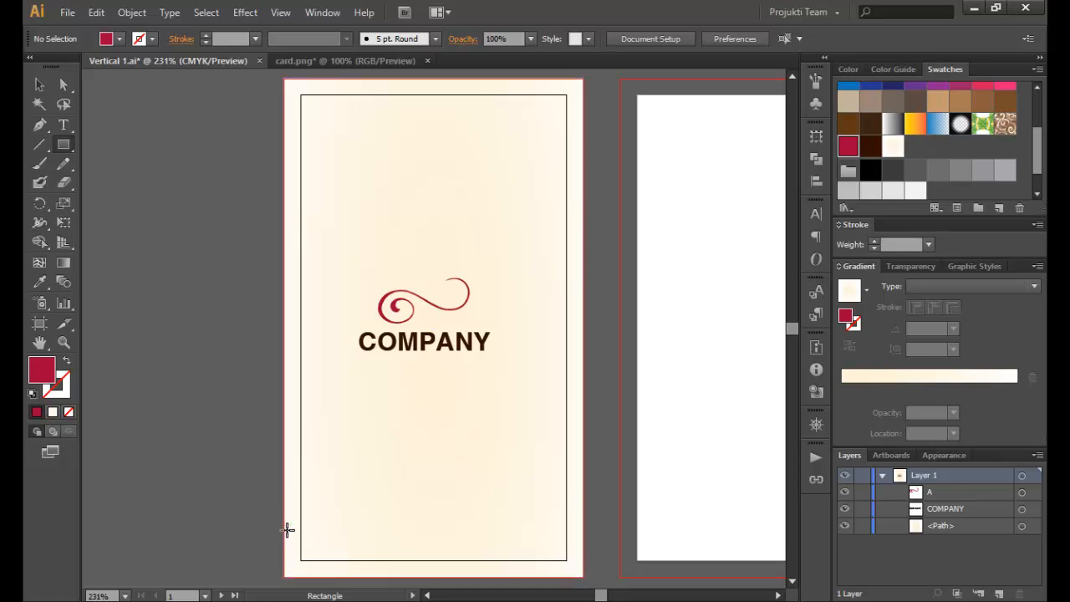
{"action": "left_click_drag", "start_coordinate": [284, 532], "coordinate": [446, 432]}
{"action": "left_click", "coordinate": [39, 84]}
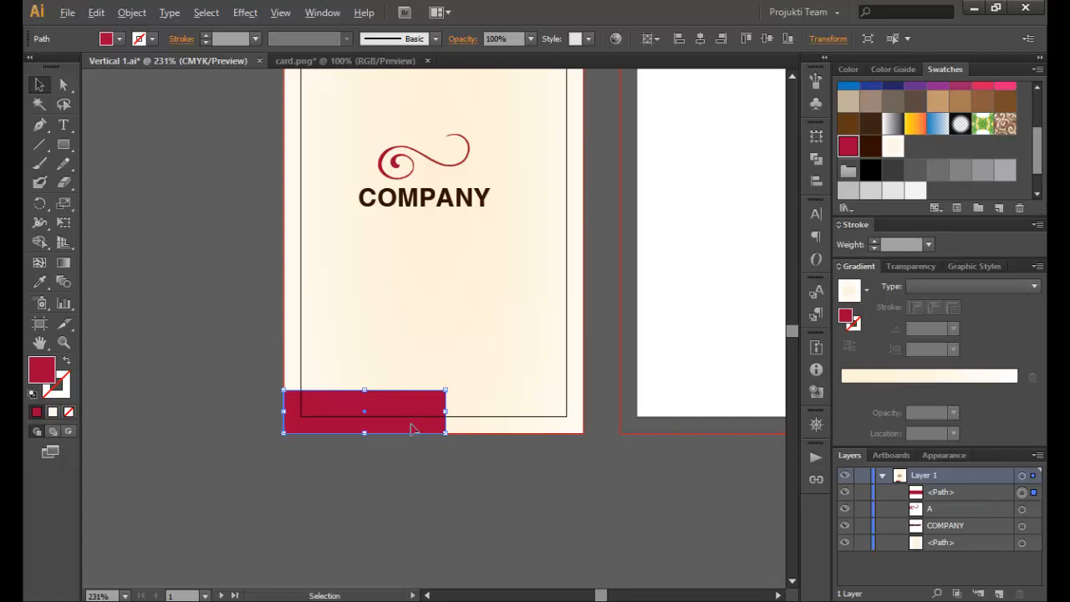
- Move the rectangle to the bottom-right corner, narrow it to half the card's width, and copy it to the left half
{"action": "key", "text": "alt"}
{"action": "left_click_drag", "start_coordinate": [410, 410], "coordinate": [542, 415]}
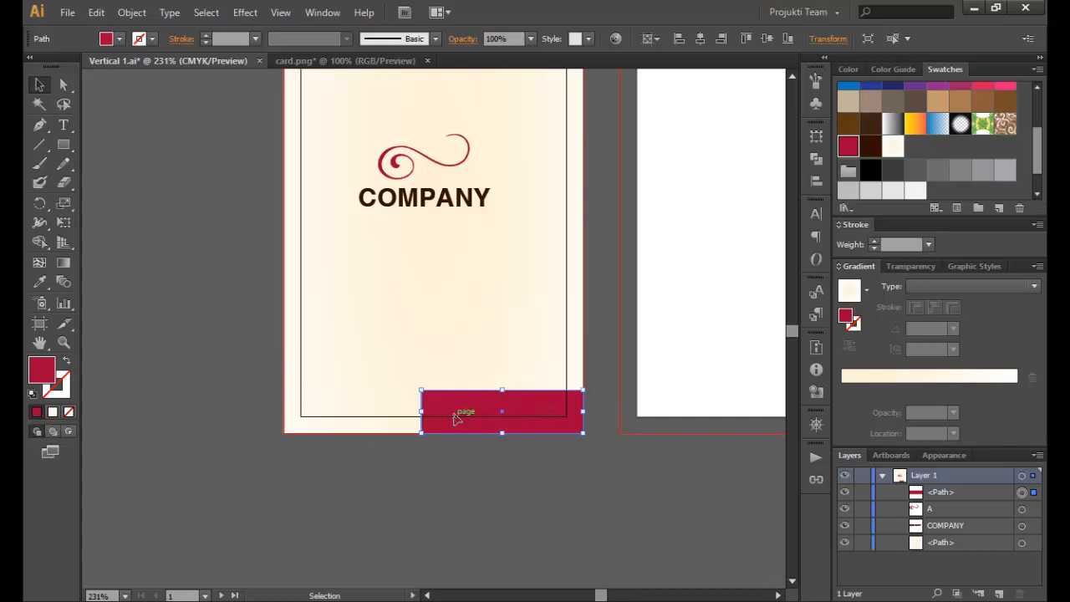
{"action": "left_click_drag", "start_coordinate": [422, 411], "coordinate": [318, 428]}
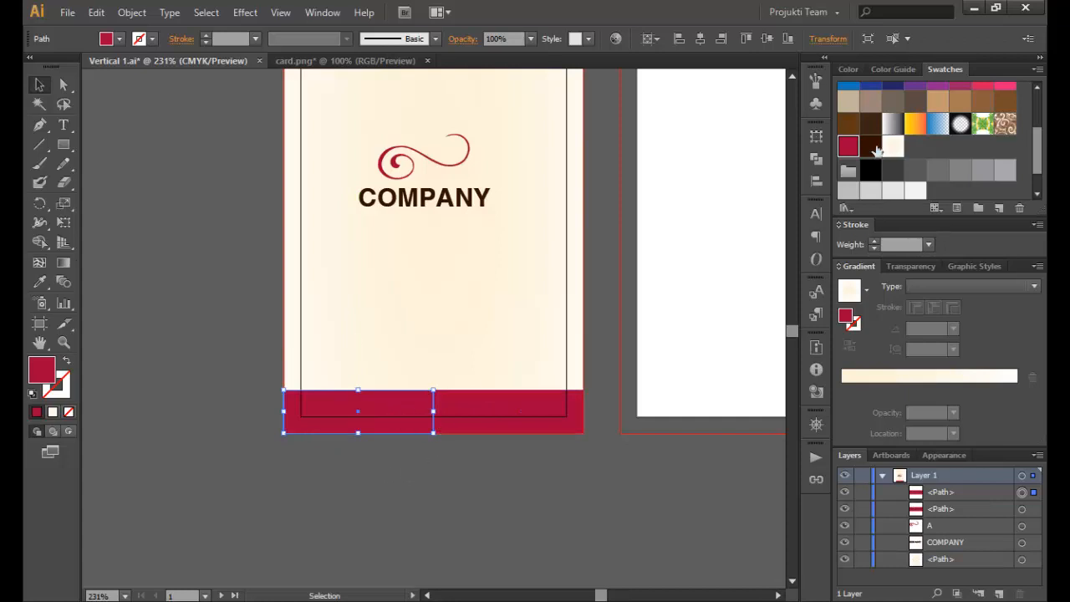
- Fill the bottom-left rectangle with the dark brown swatch and extend the crimson one slightly upward so it is taller
{"action": "left_click", "coordinate": [876, 149]}
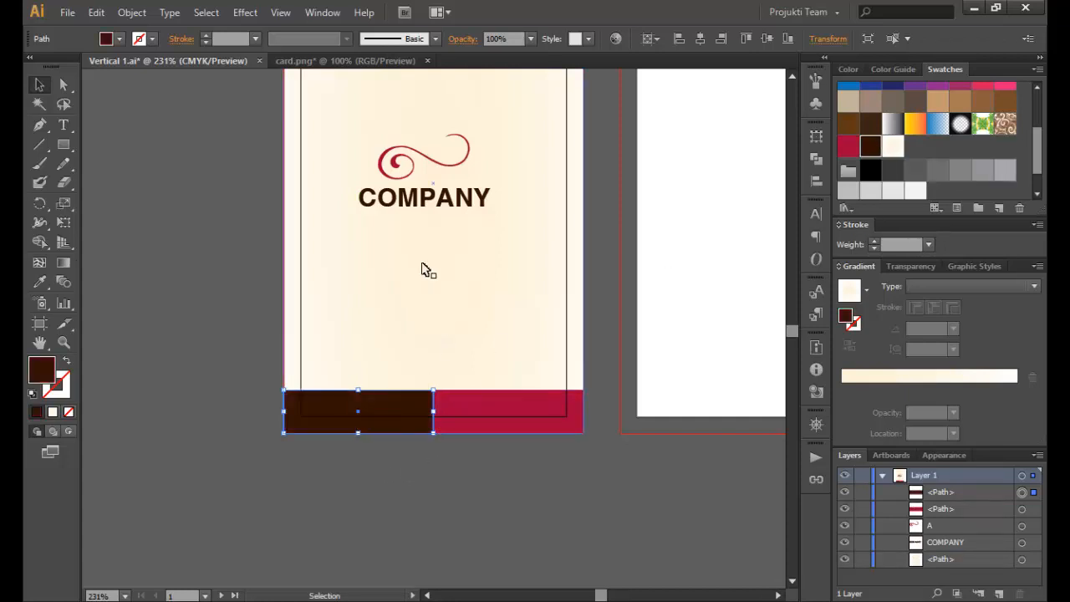
{"action": "left_click", "coordinate": [533, 407]}
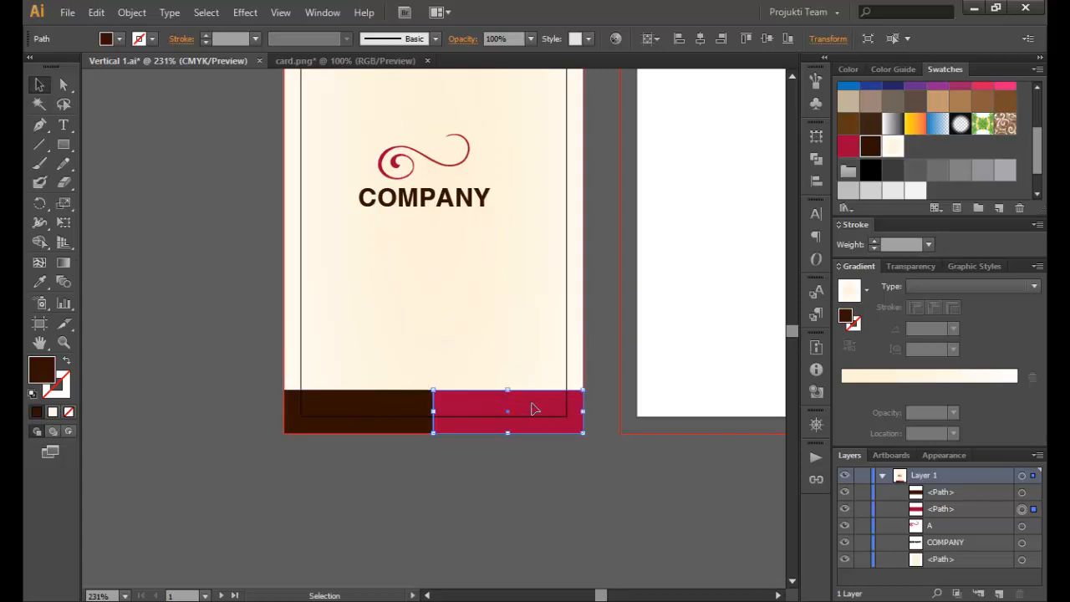
{"action": "left_click_drag", "start_coordinate": [510, 391], "coordinate": [508, 380]}
{"action": "left_click", "coordinate": [167, 378]}
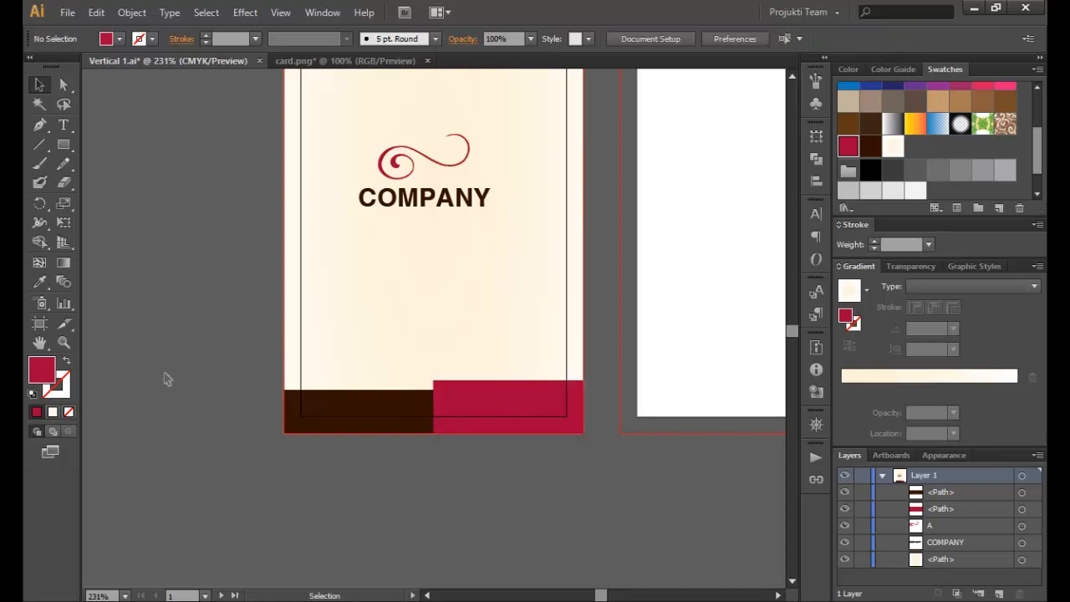
- Copy both bottom rectangles to the top of the card and align the copies with the bleed edges
{"action": "key", "text": "space"}
{"action": "left_click_drag", "start_coordinate": [222, 342], "coordinate": [209, 429]}
{"action": "key", "text": "ctrl+minus"}
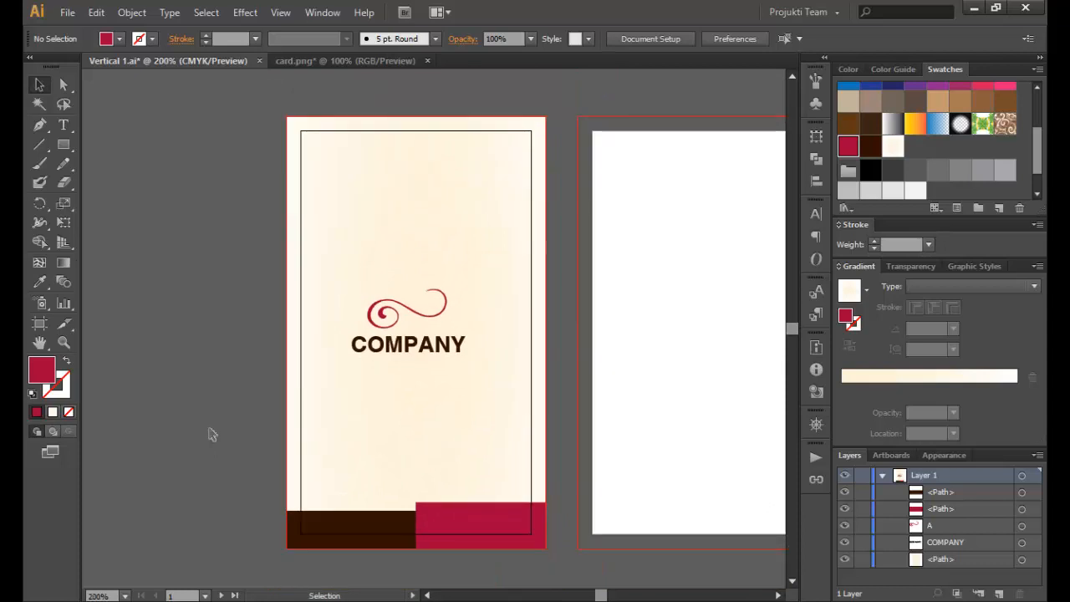
{"action": "left_click", "coordinate": [387, 530]}
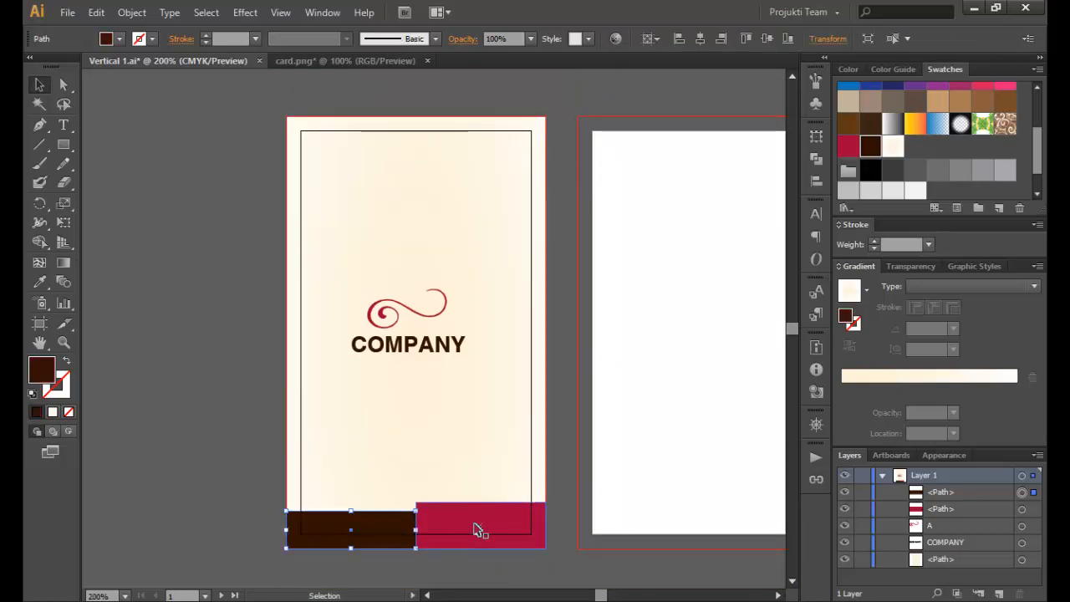
{"action": "left_click", "coordinate": [448, 527], "text": "shift"}
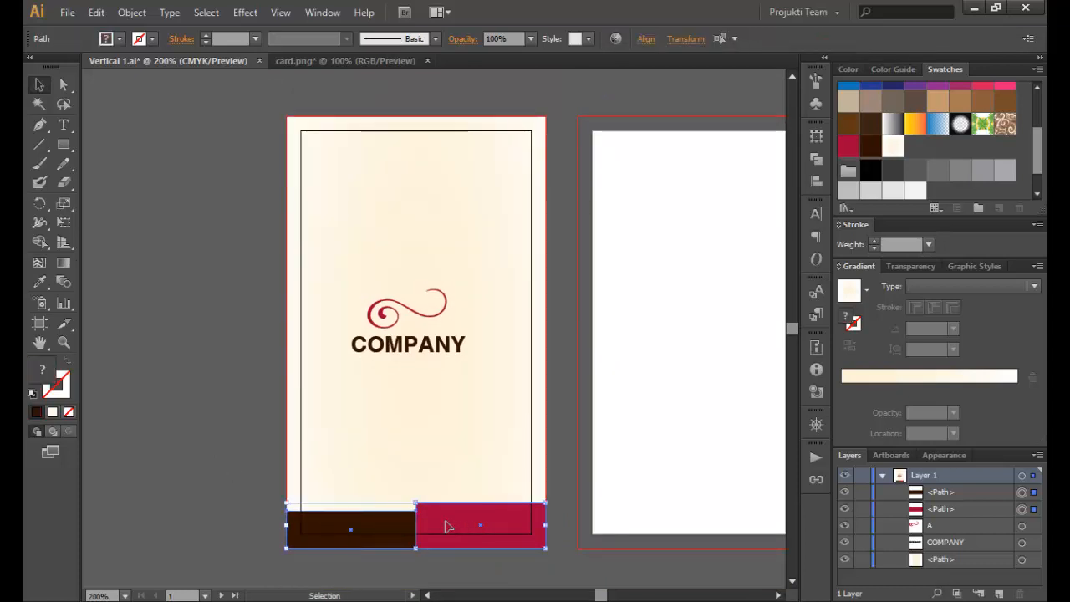
{"action": "left_click_drag", "start_coordinate": [448, 526], "coordinate": [436, 140]}
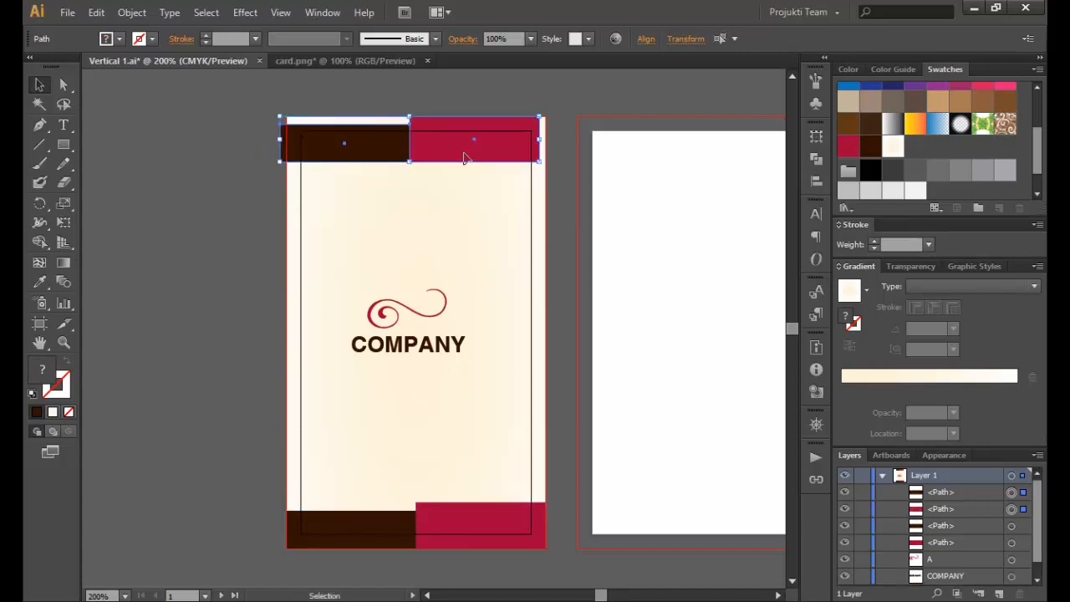
{"action": "key", "text": "Right"}
{"action": "key", "text": "Right"}
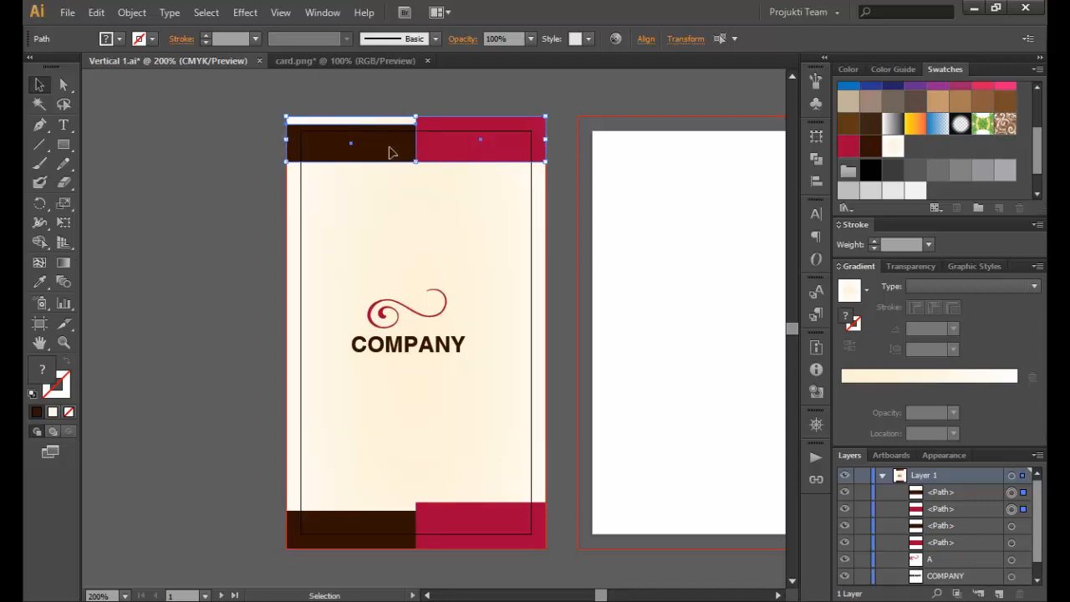
- Reflect the two top rectangles across the vertical axis
{"action": "right_click", "coordinate": [450, 142]}
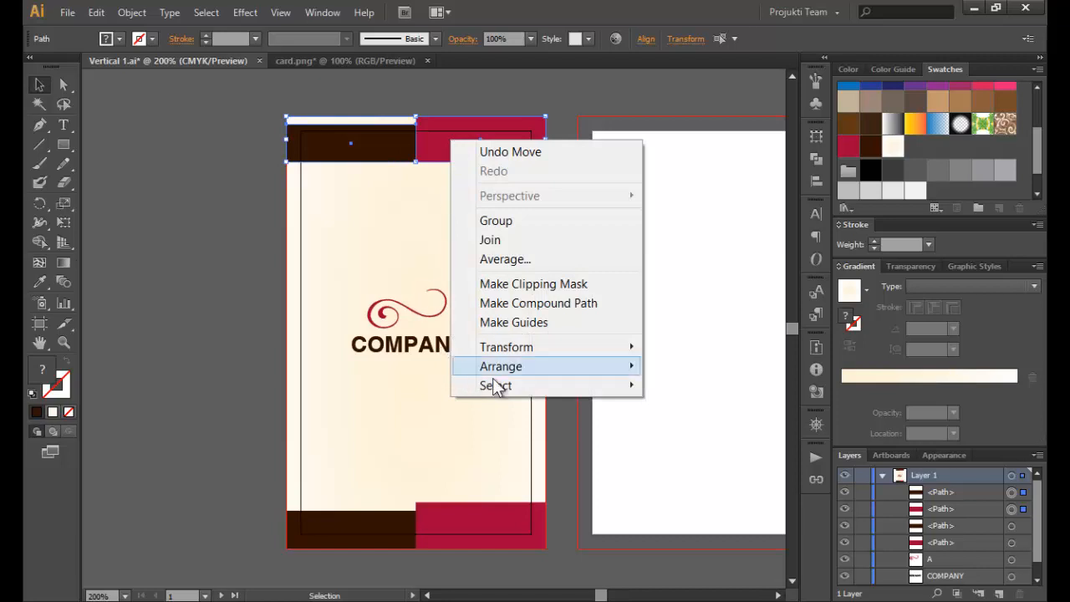
{"action": "mouse_move", "coordinate": [534, 347]}
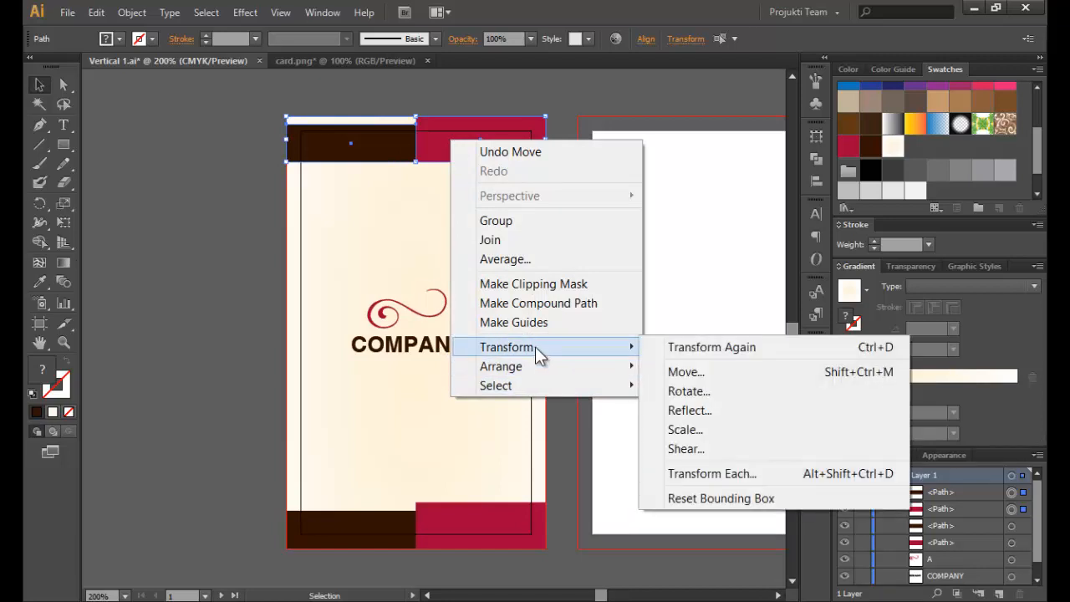
{"action": "left_click", "coordinate": [703, 413]}
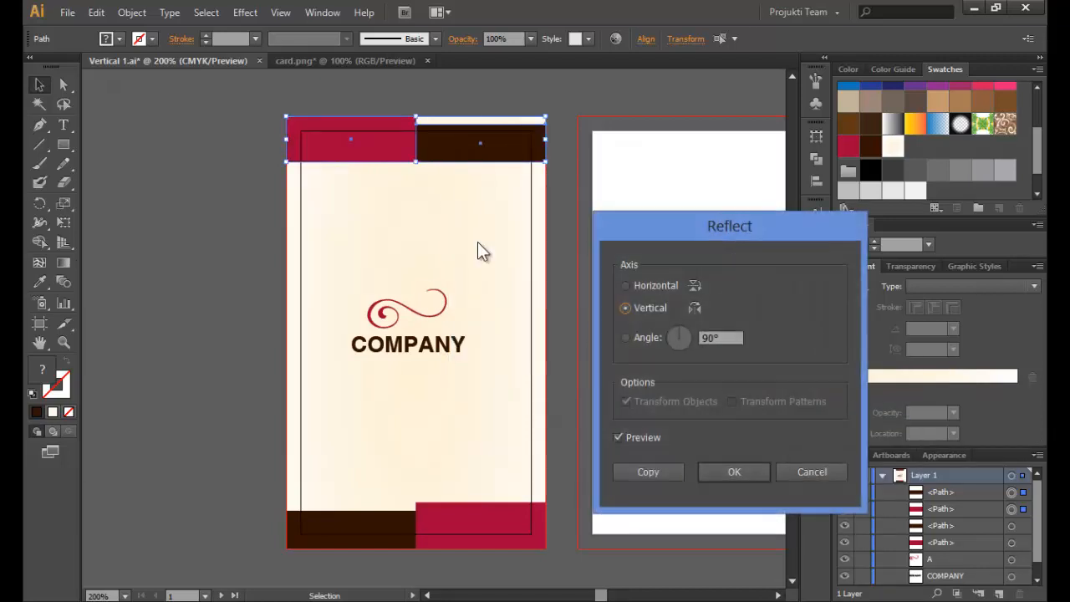
{"action": "left_click", "coordinate": [711, 471]}
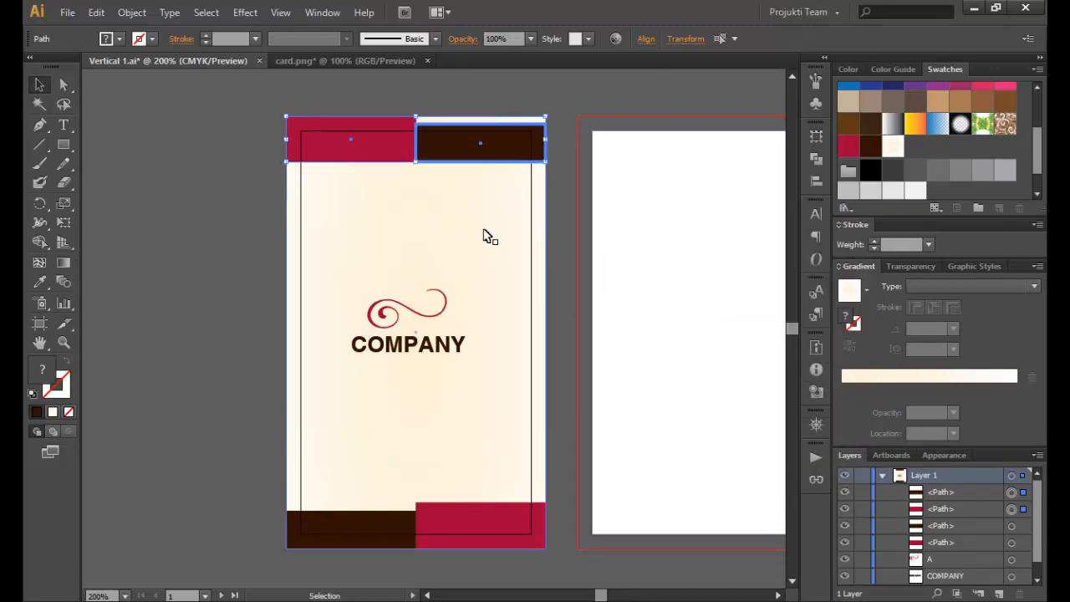
- Nudge the shorter dark brown rectangle at the card's top up to meet the bleed edge, and deselect it
{"action": "left_click", "coordinate": [491, 151]}
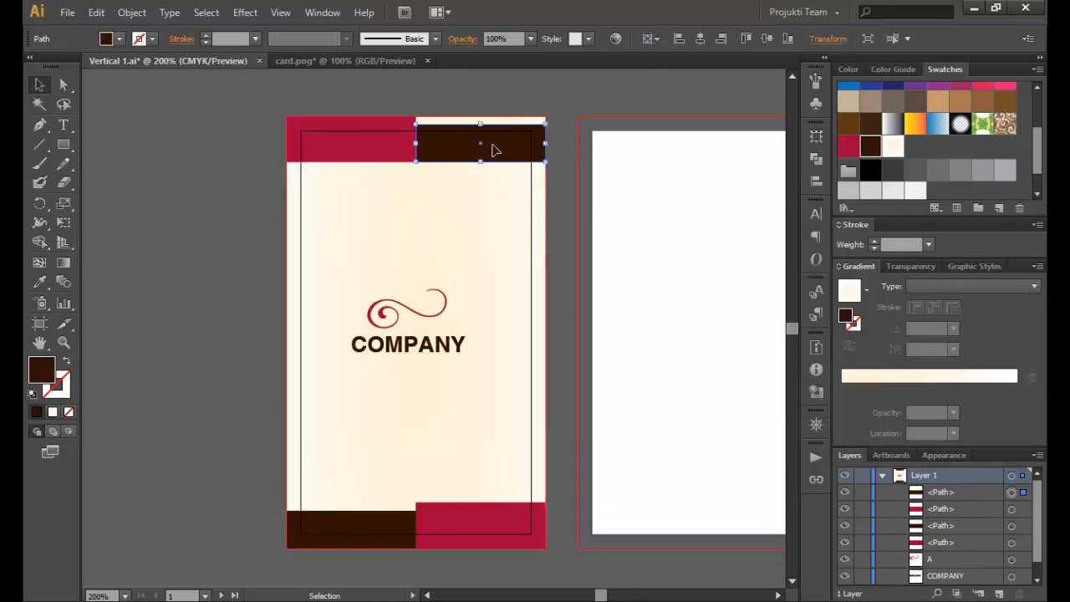
{"action": "key", "text": "Up"}
{"action": "key", "text": "Up"}
{"action": "key", "text": "Up"}
{"action": "key", "text": "Up"}
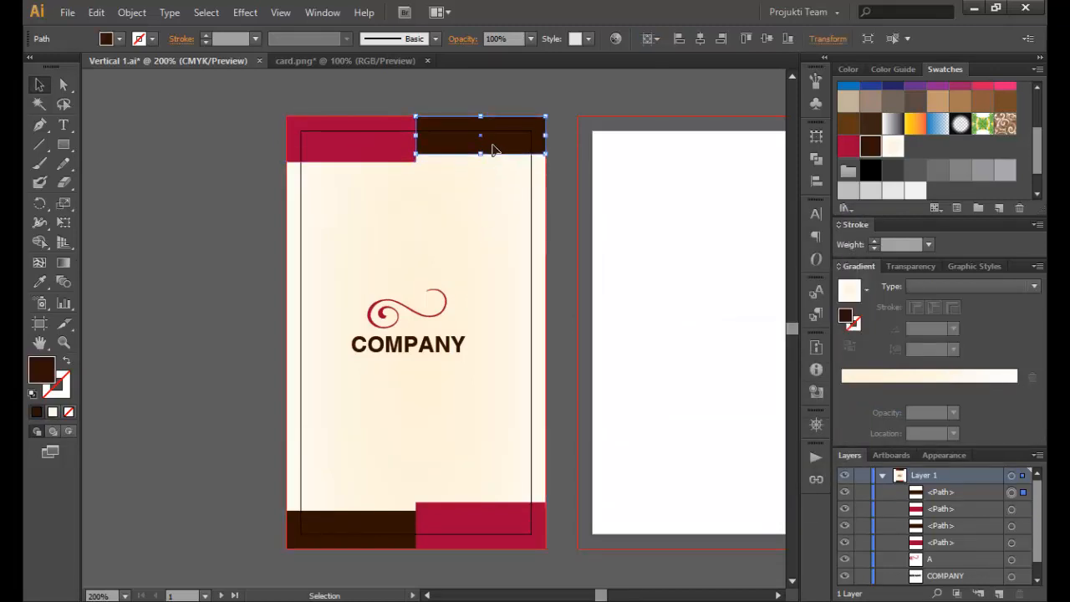
{"action": "left_click", "coordinate": [196, 250]}
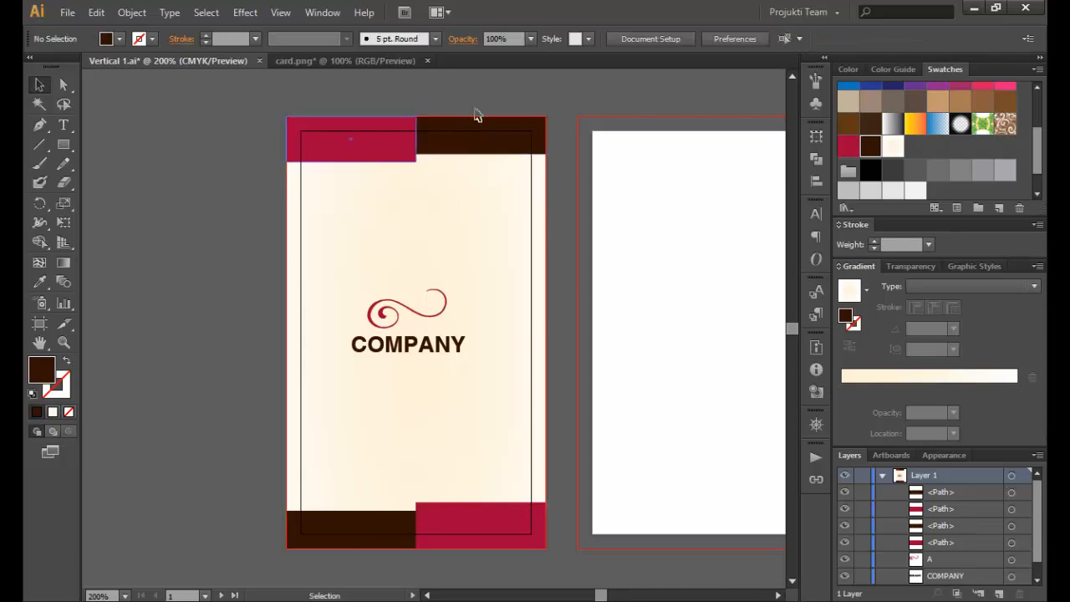
- Swap the top rectangles' colours, filling the left one dark brown and the right one crimson
{"action": "left_click", "coordinate": [380, 153]}
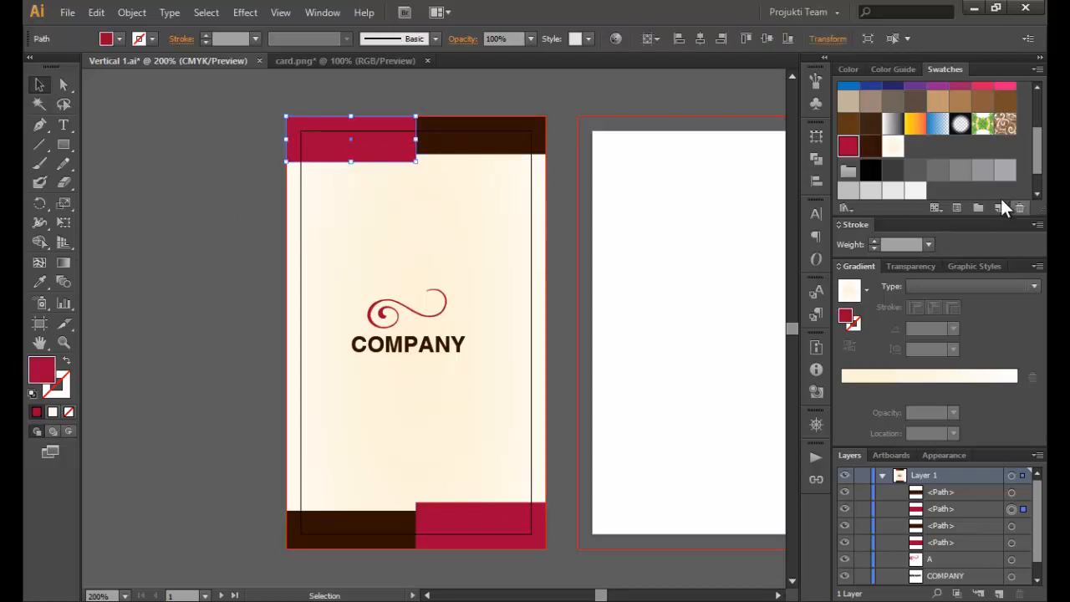
{"action": "left_click", "coordinate": [891, 148]}
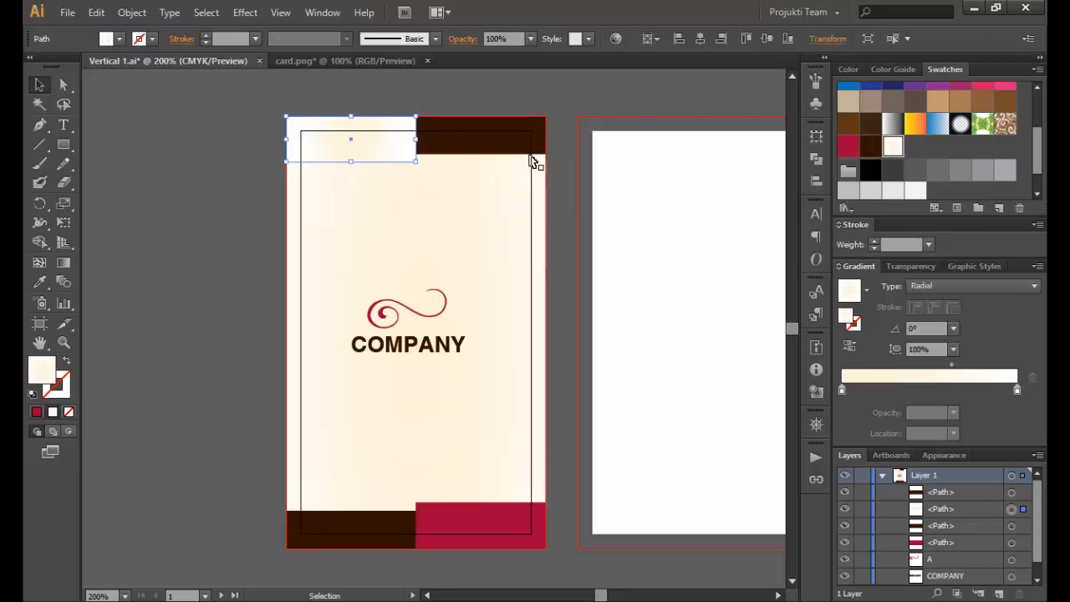
{"action": "left_click", "coordinate": [870, 146]}
{"action": "left_click", "coordinate": [500, 145]}
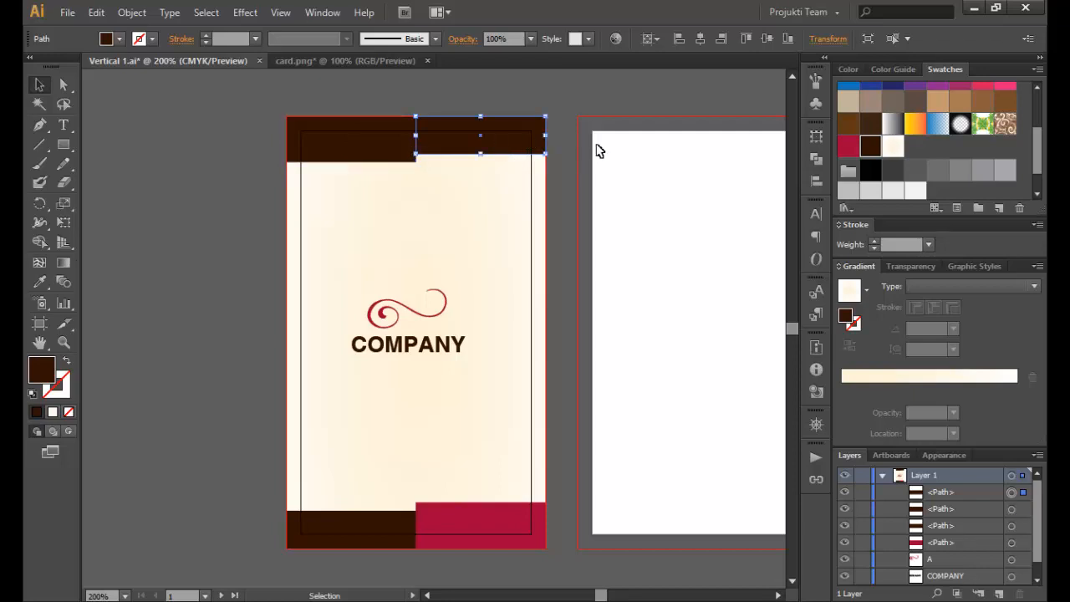
{"action": "left_click", "coordinate": [847, 146]}
{"action": "left_click", "coordinate": [199, 319]}
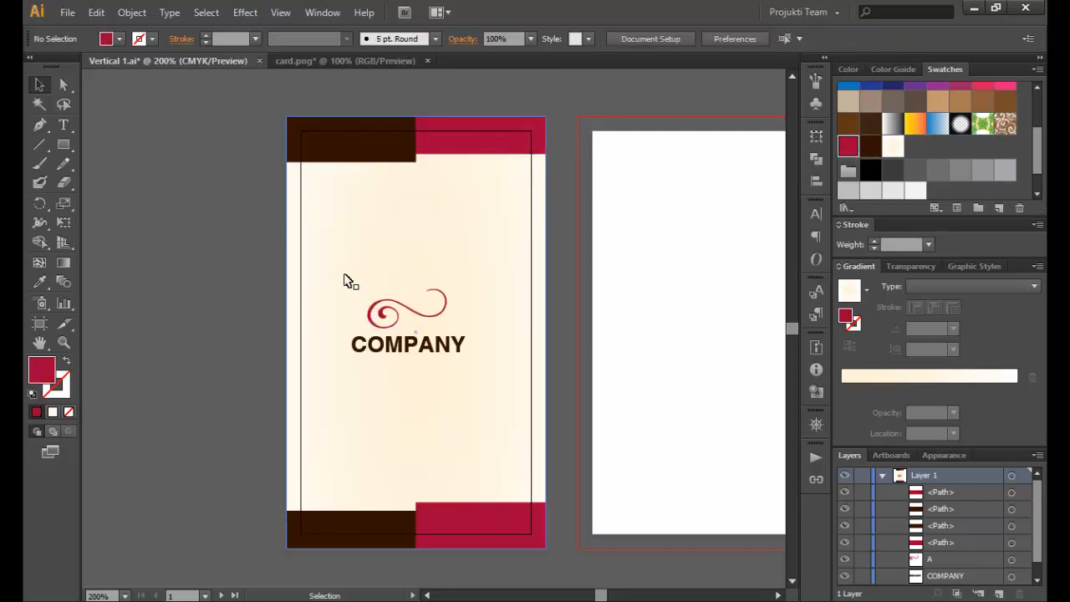
- Undo the accidental background move, and shift the ornament and COMPANY text together into the card's lower half and slightly right
{"action": "left_click_drag", "start_coordinate": [338, 274], "coordinate": [394, 359]}
{"action": "key", "text": "ctrl+z"}
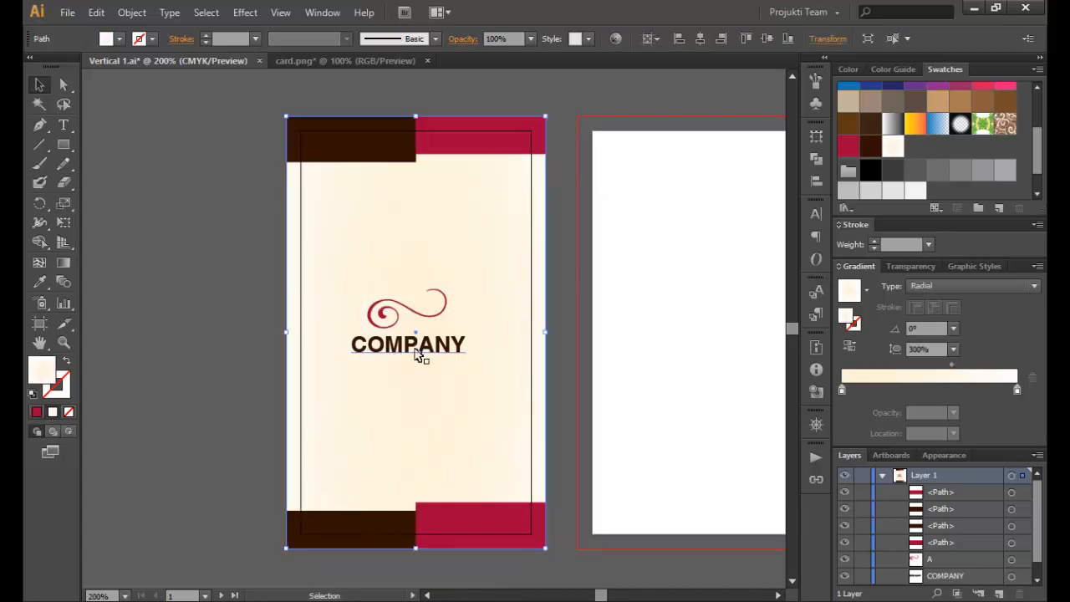
{"action": "left_click", "coordinate": [388, 347]}
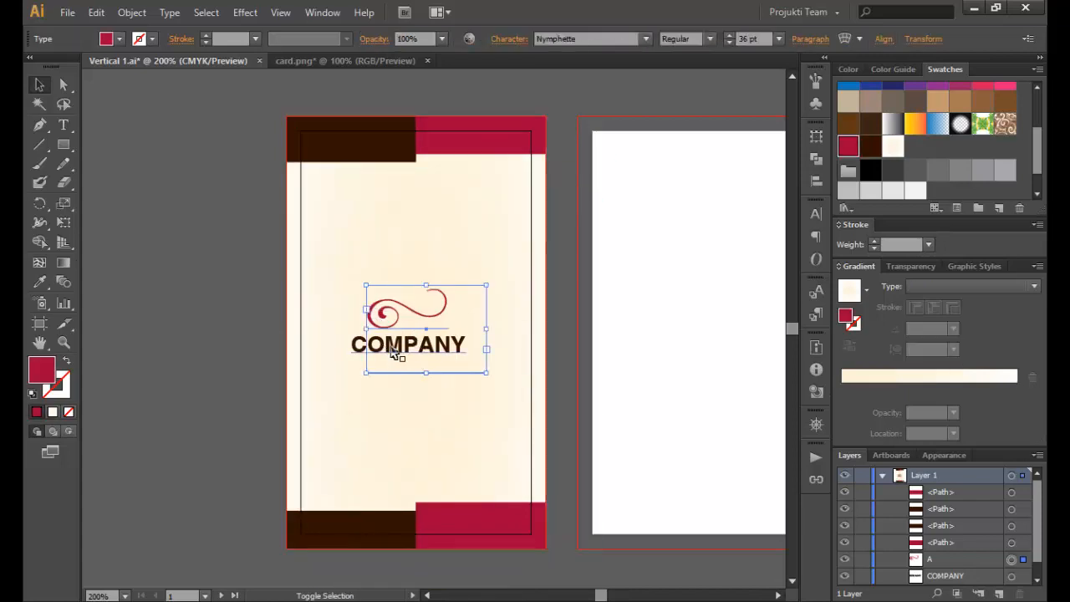
{"action": "left_click", "coordinate": [393, 347], "text": "shift"}
{"action": "key", "text": "Down"}
{"action": "key", "text": "Down"}
{"action": "key", "text": "Down"}
{"action": "key", "text": "Down"}
{"action": "key", "text": "Down"}
{"action": "key", "text": "Down"}
{"action": "key", "text": "Down"}
{"action": "key", "text": "Down"}
{"action": "key", "text": "Down"}
{"action": "key", "text": "Down"}
{"action": "key", "text": "Down"}
{"action": "key", "text": "Down"}
{"action": "key", "text": "Down"}
{"action": "key", "text": "Down"}
{"action": "key", "text": "Down"}
{"action": "key", "text": "Down"}
{"action": "key", "text": "Down"}
{"action": "key", "text": "Down"}
{"action": "key", "text": "Down"}
{"action": "key", "text": "Down"}
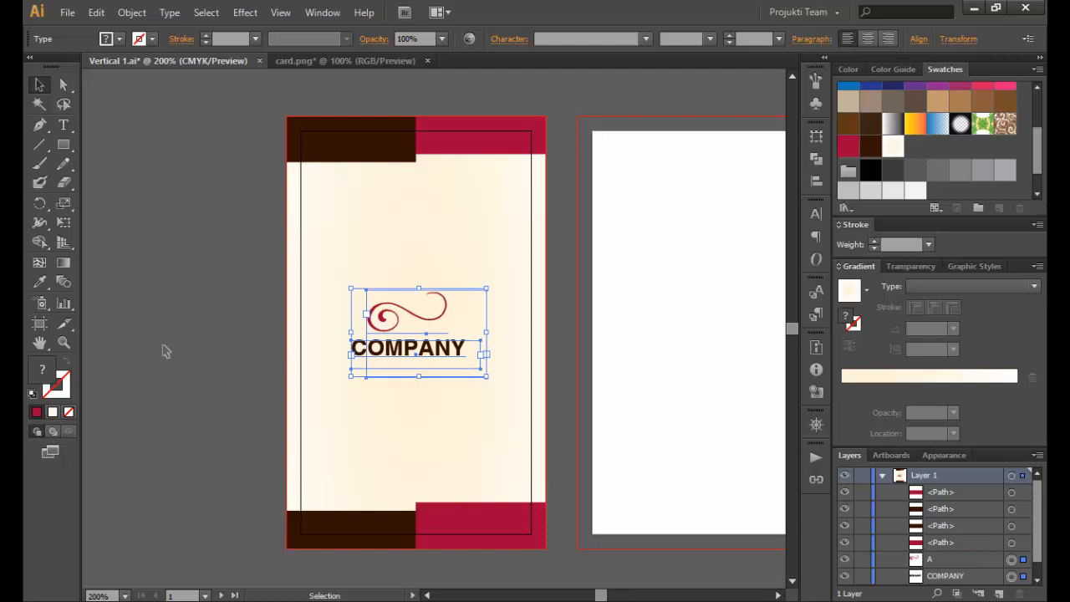
{"action": "key", "text": "Down"}
{"action": "key", "text": "Down"}
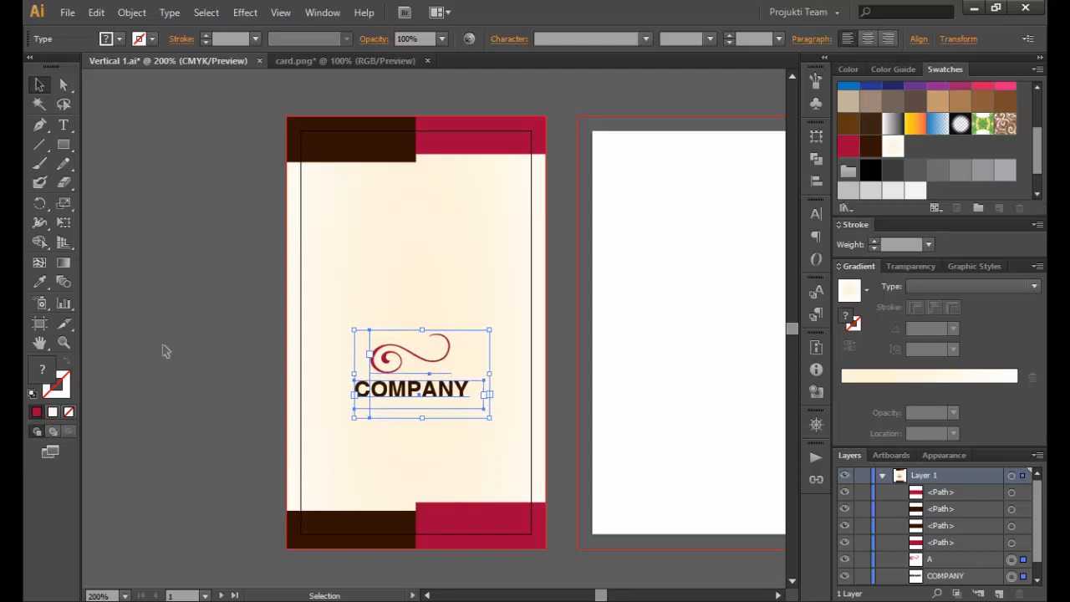
{"action": "key", "text": "Right"}
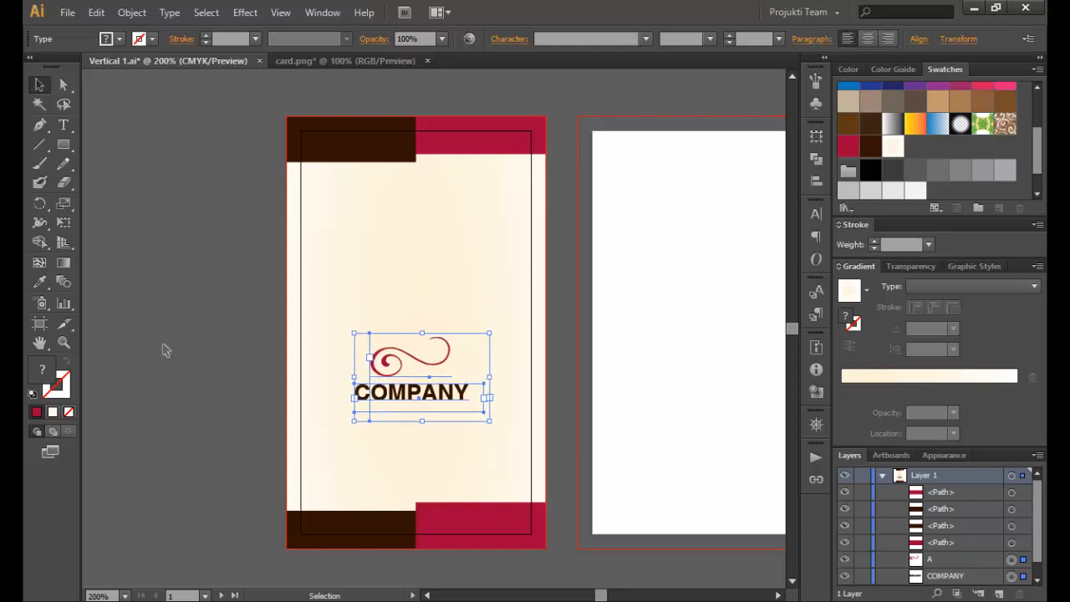
{"action": "key", "text": "Down"}
{"action": "key", "text": "Down"}
{"action": "key", "text": "Down"}
{"action": "key", "text": "Down"}
{"action": "key", "text": "Down"}
{"action": "key", "text": "Down"}
{"action": "key", "text": "Down"}
{"action": "left_click", "coordinate": [165, 350]}
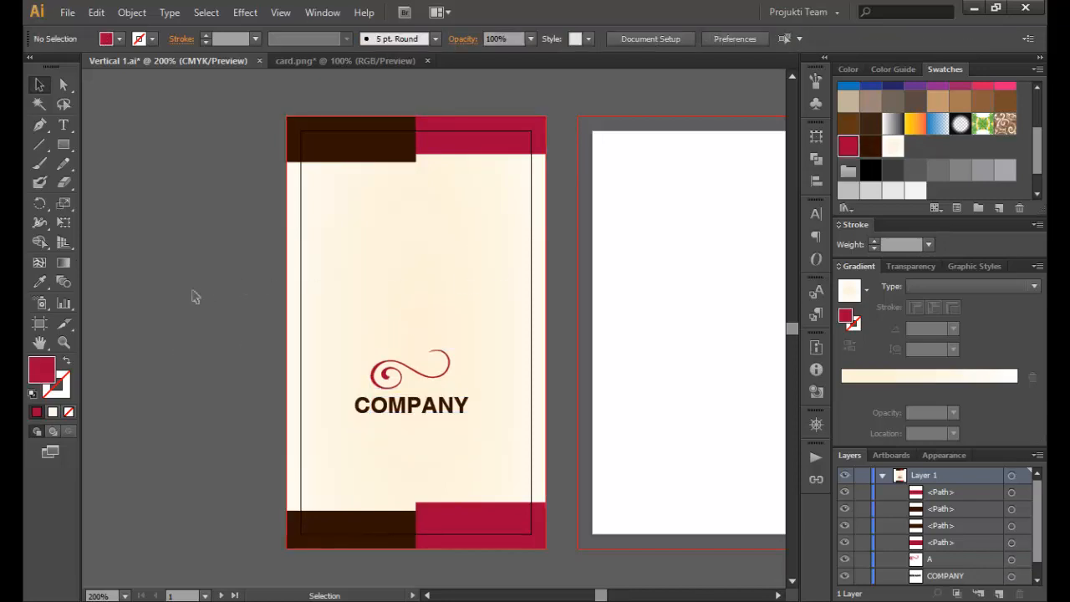
- Switch to the card.png document to view the reference business card
{"action": "left_click", "coordinate": [307, 61]}
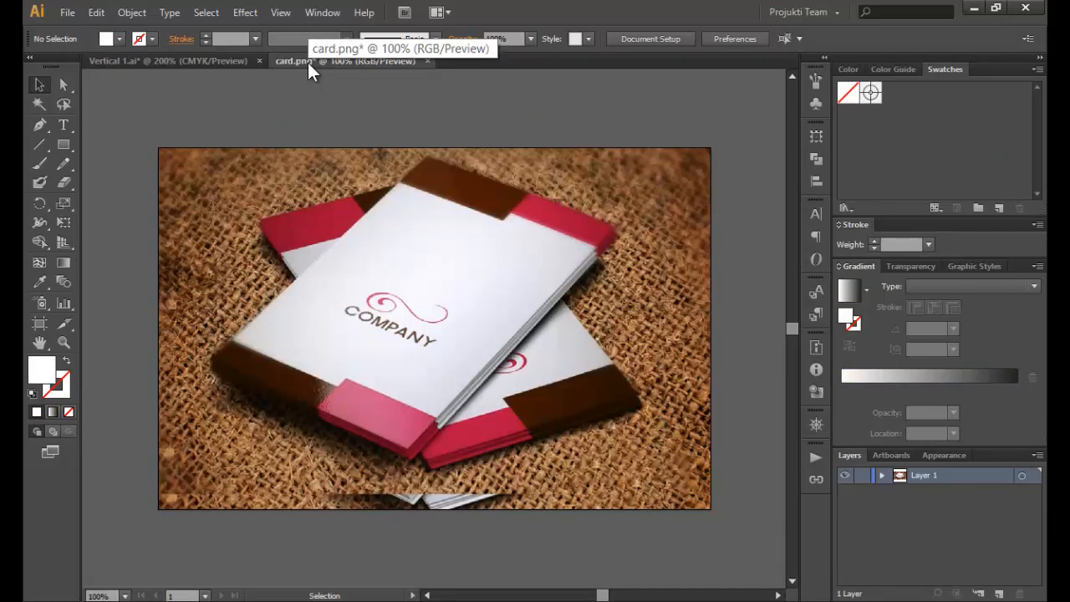